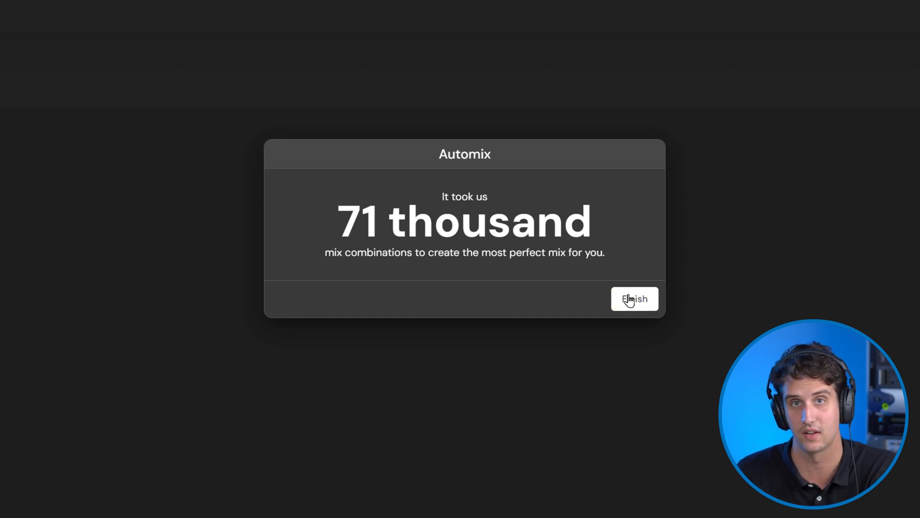
# Finish the Automix of the seven tracks and show the resulting mix on the Studio timeline
pyautogui.click(629, 300)
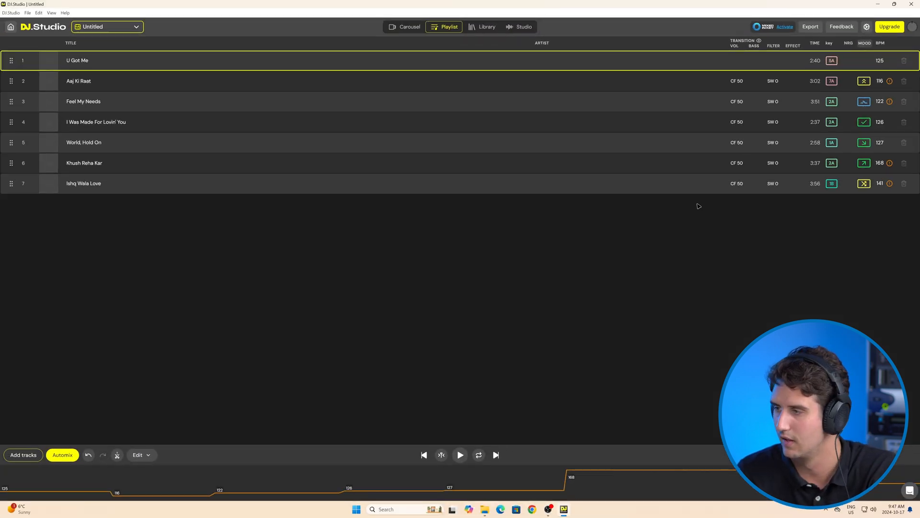
pyautogui.moveTo(891, 82)
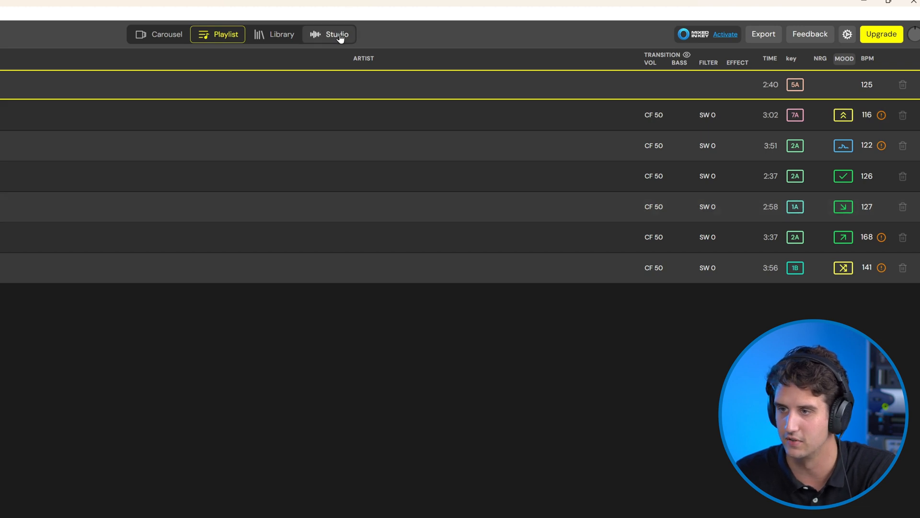
pyautogui.click(338, 38)
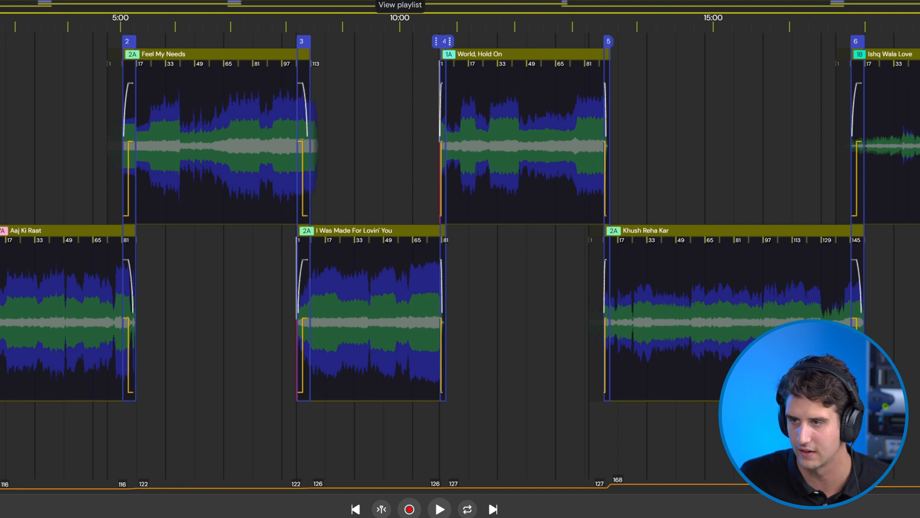
# Remove the track World, Hold On from the playlist and return to the Studio timeline
pyautogui.click(405, 3)
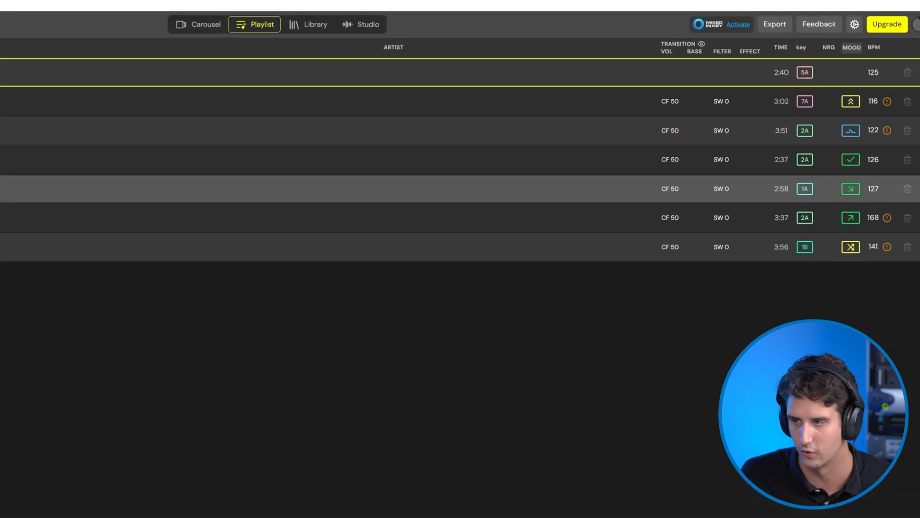
pyautogui.click(907, 189)
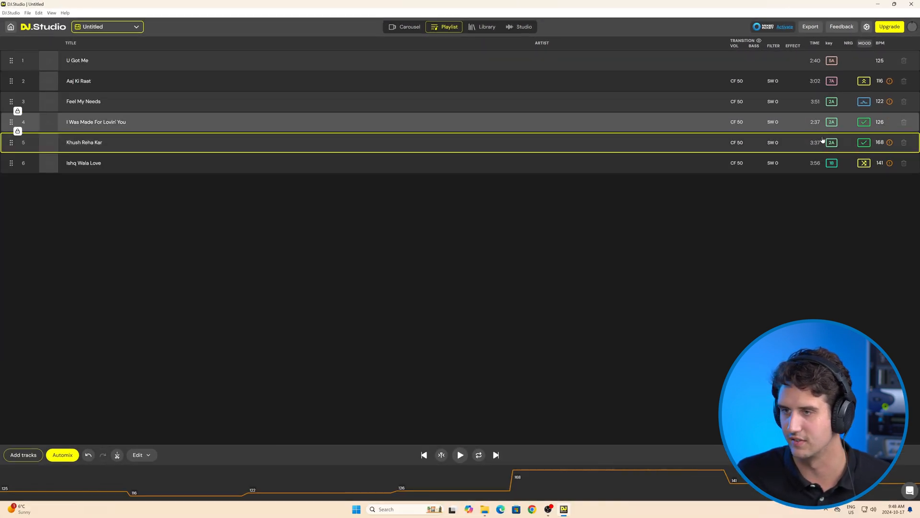
pyautogui.click(527, 32)
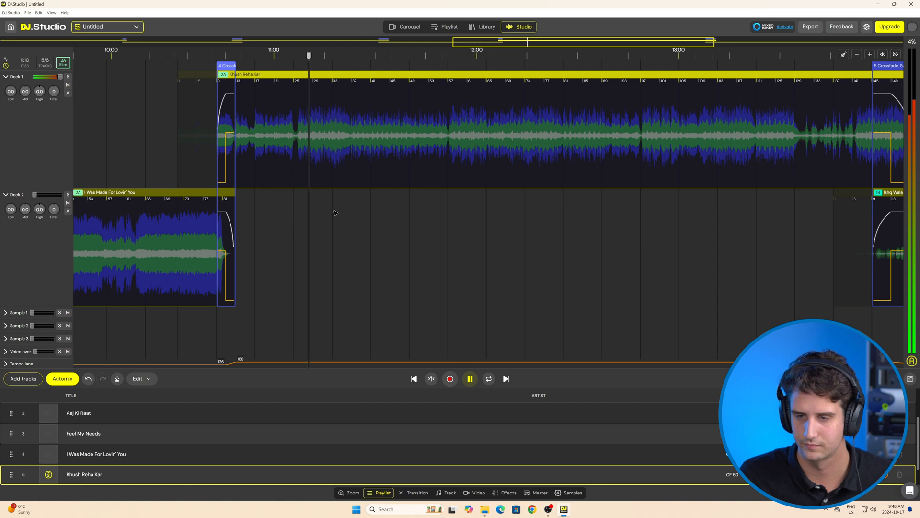
# Listen to the closing part of I Was Made For Lovin' You from about 10:13 on the timeline
pyautogui.press('space')
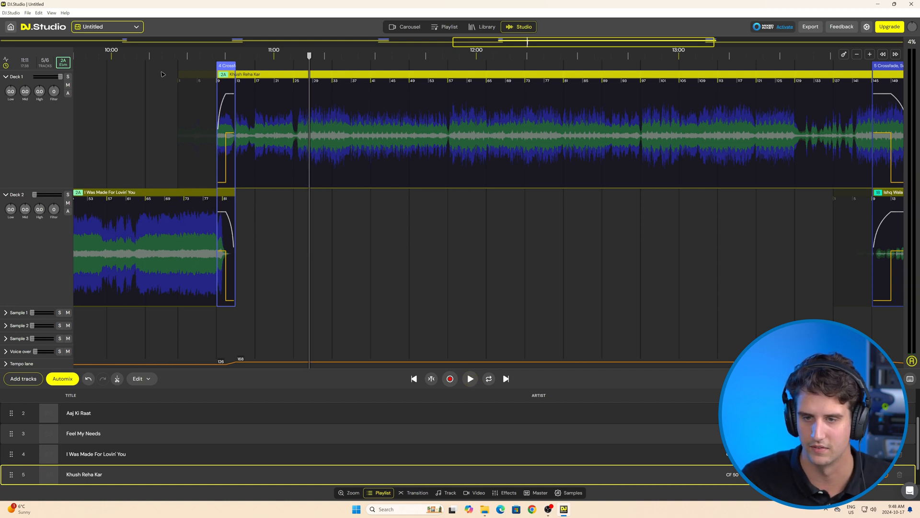
pyautogui.click(148, 58)
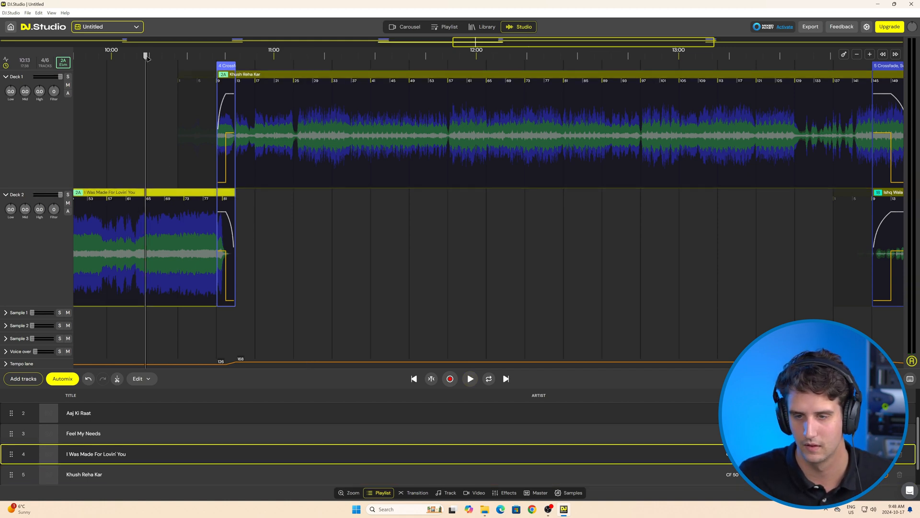
pyautogui.press('space')
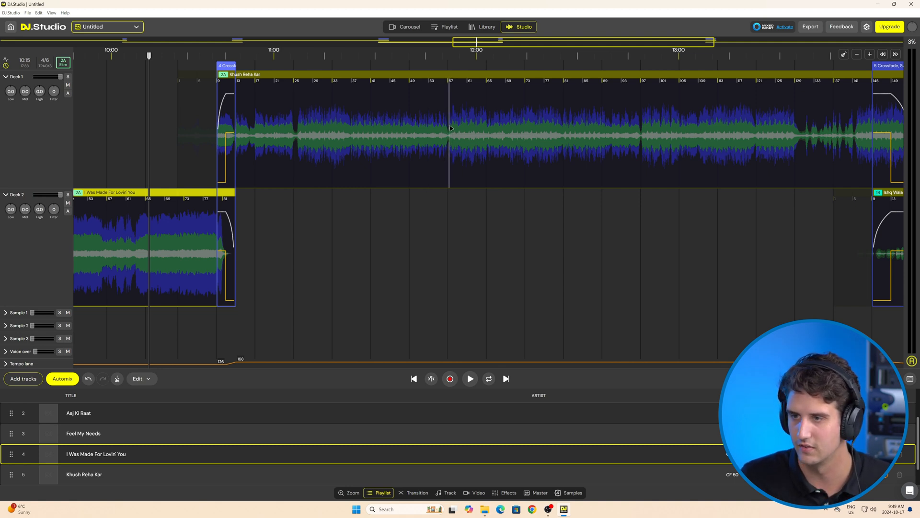
# Listen to Khush Reha Kar from about bar 57 to find a vocal section worth extracting
pyautogui.click(450, 128)
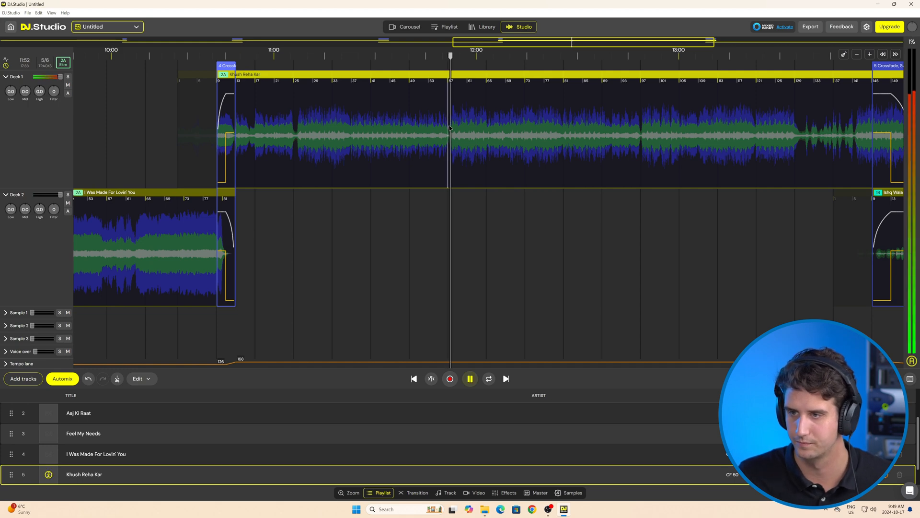
pyautogui.scroll(2, 450, 129)
pyautogui.scroll(5, 451, 129)
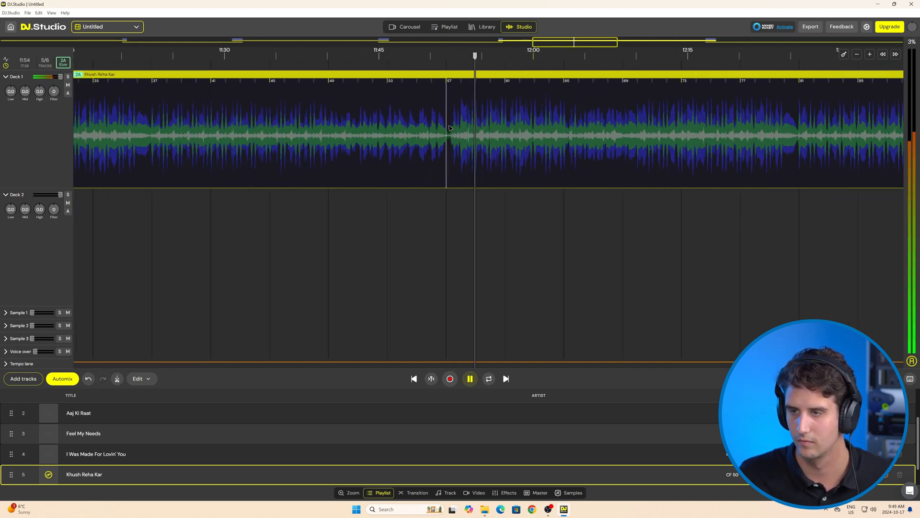
pyautogui.scroll(-2, 451, 129)
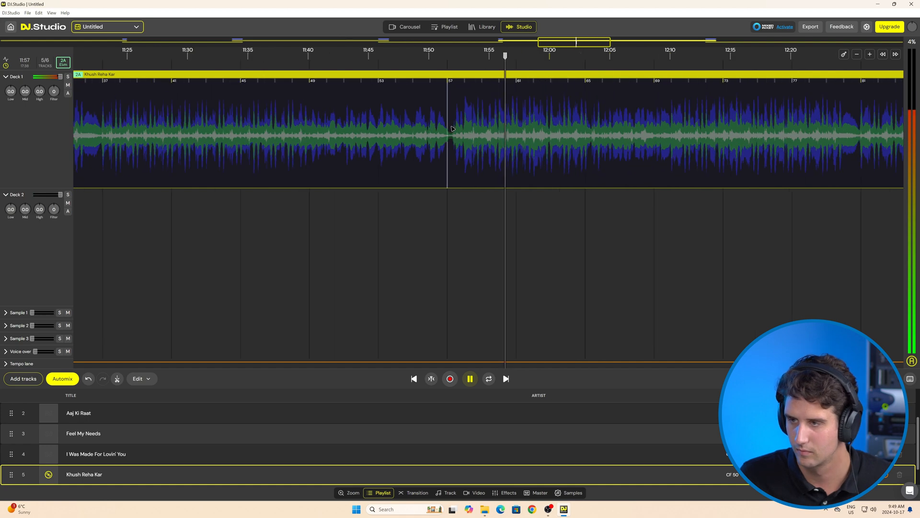
pyautogui.scroll(-1, 451, 128)
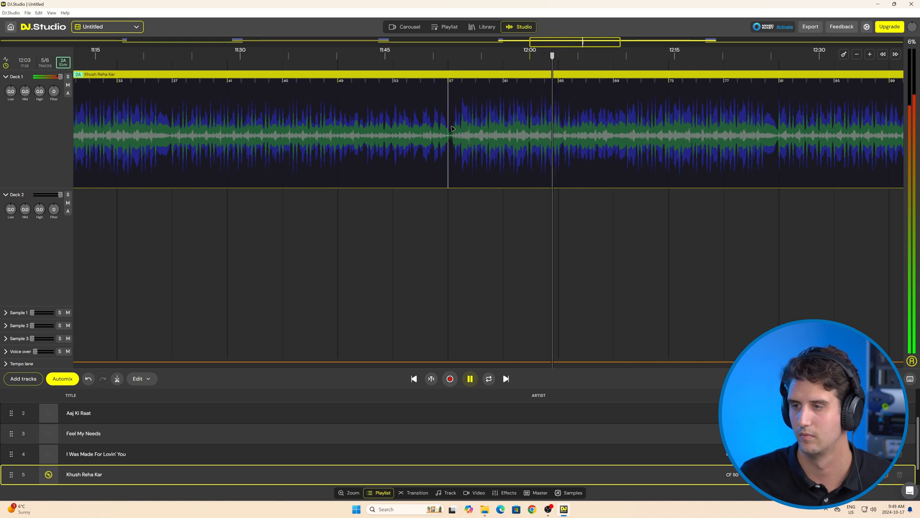
pyautogui.press('space')
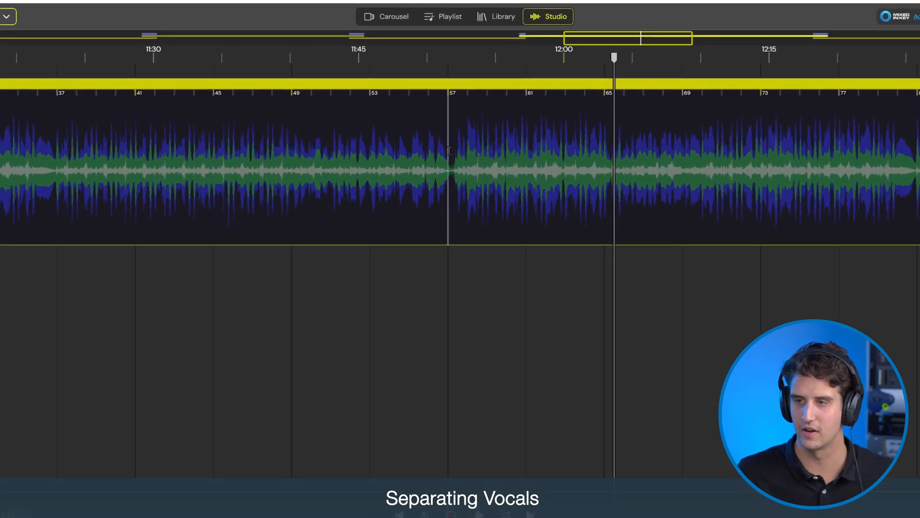
# Copy the high-quality vocals of Khush Reha Kar from bar 57 to bar 65 onto a sample lane
pyautogui.moveTo(449, 158); pyautogui.dragTo(620, 164)
pyautogui.rightClick(620, 164)
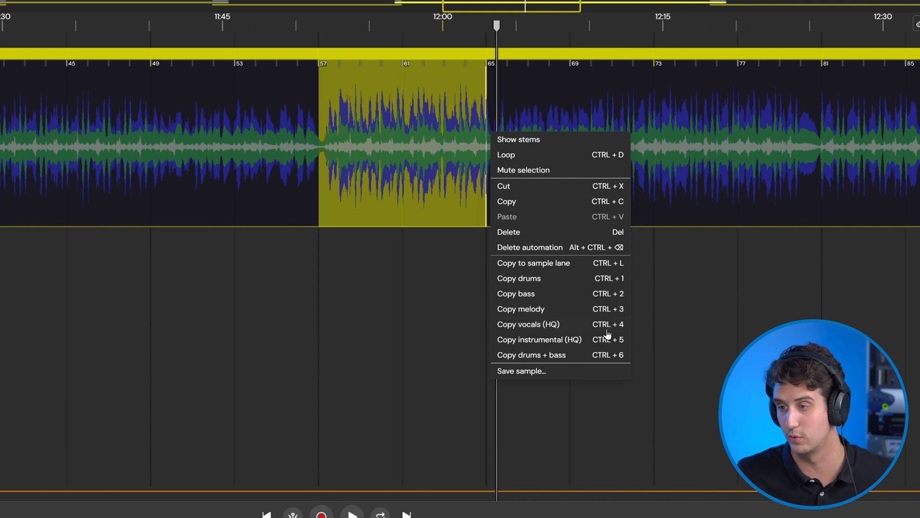
pyautogui.click(556, 325)
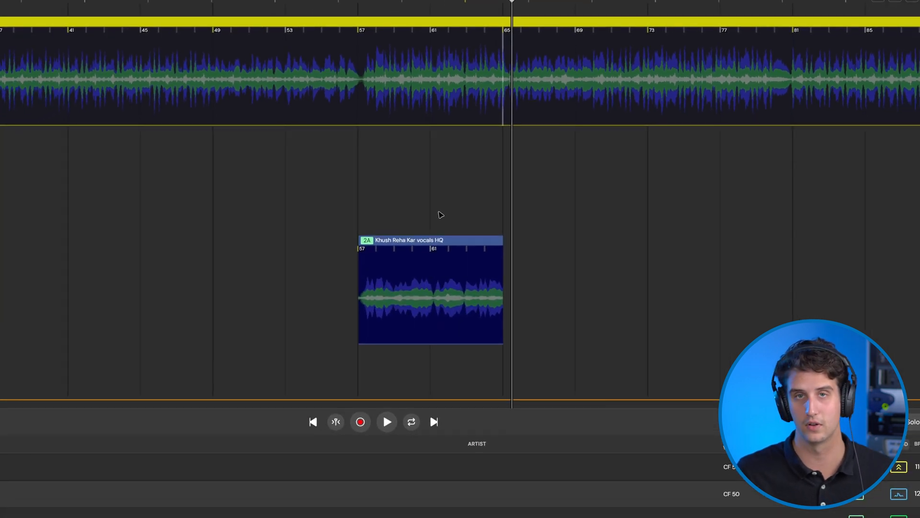
# Move the Khush Reha Kar vocals sample under the end of I Was Made For Lovin' You, starting at about bar 69
pyautogui.scroll(3, 396, 214)
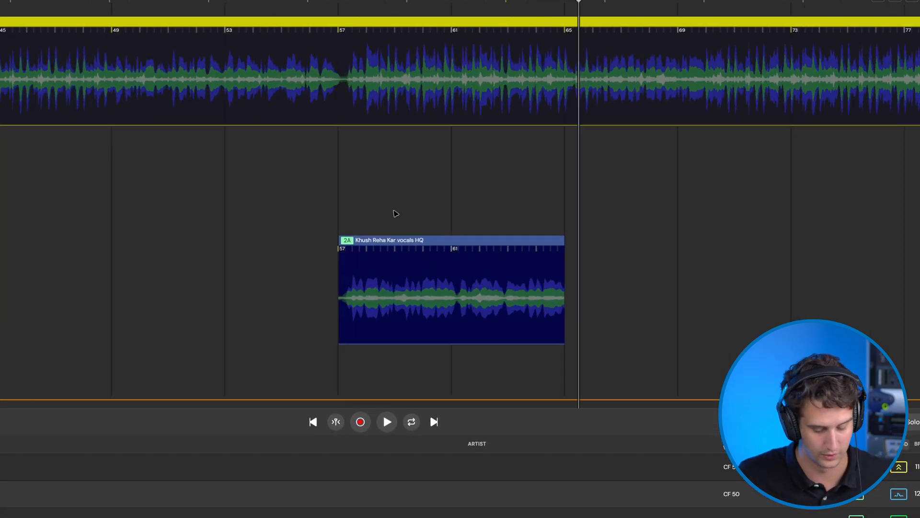
pyautogui.scroll(-5, 396, 212)
pyautogui.scroll(-2, 395, 212)
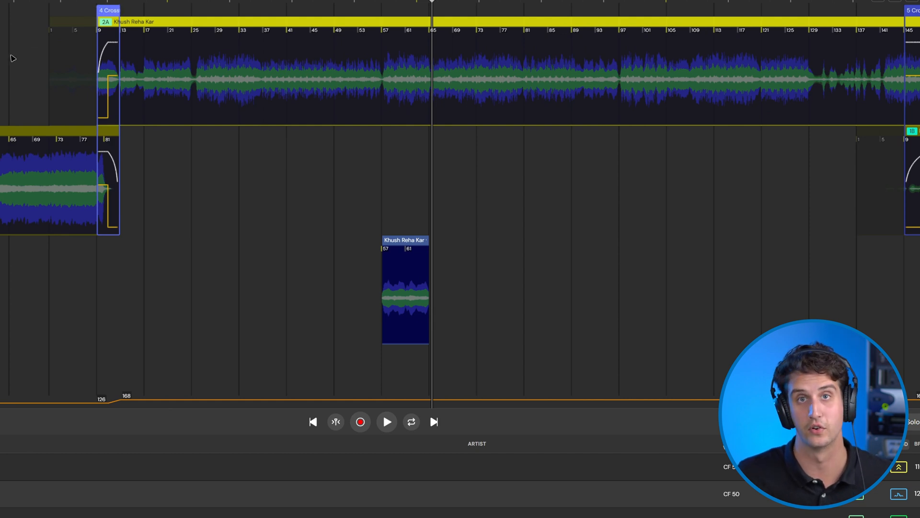
pyautogui.scroll(-2, 13, 58)
pyautogui.scroll(3, 13, 58)
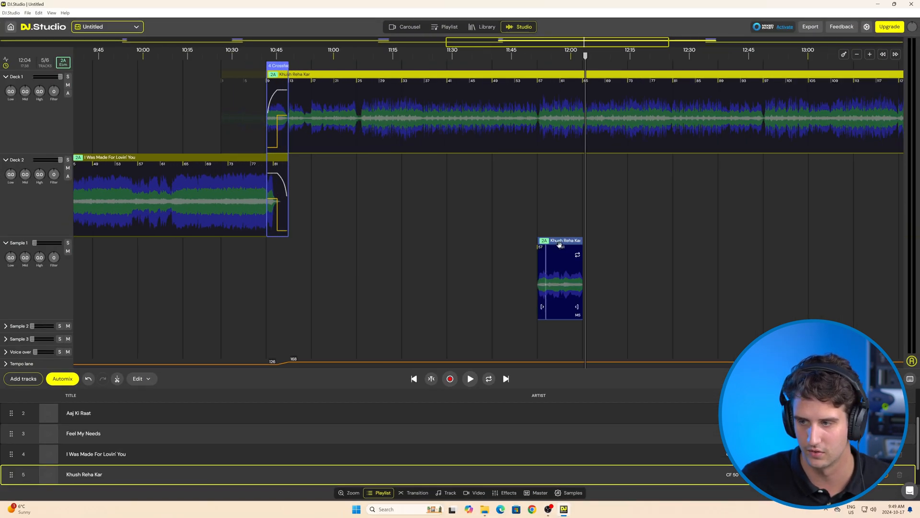
pyautogui.moveTo(563, 244); pyautogui.dragTo(519, 244)
pyautogui.click(521, 245)
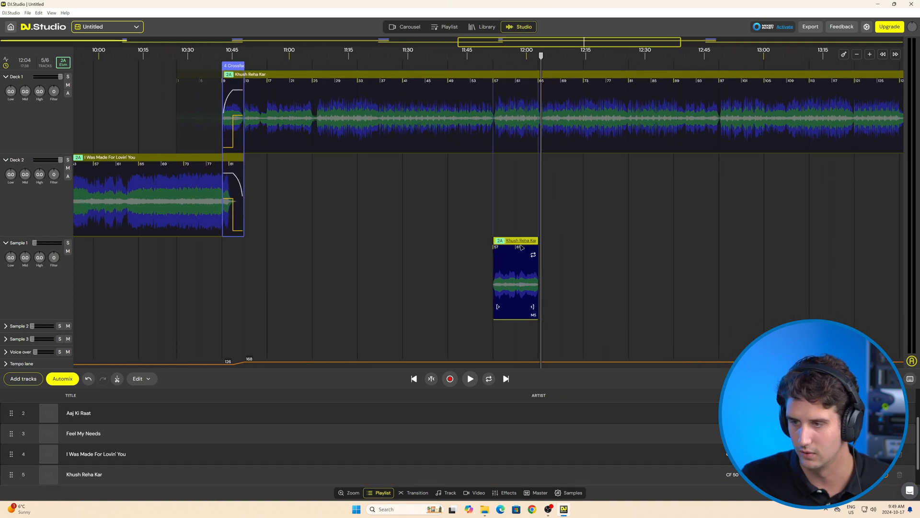
pyautogui.rightClick(516, 242)
pyautogui.click(474, 242)
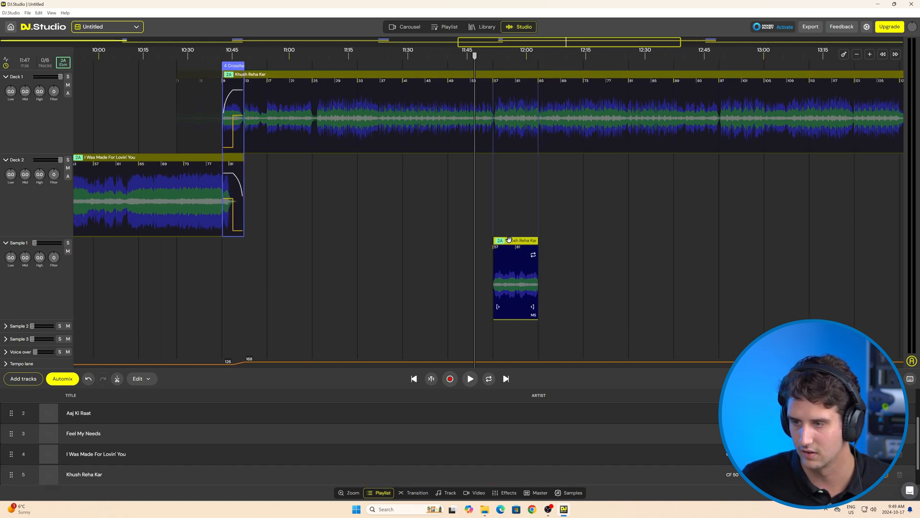
pyautogui.moveTo(519, 244); pyautogui.dragTo(189, 247)
pyautogui.scroll(-4, 133, 197)
pyautogui.scroll(5, 133, 192)
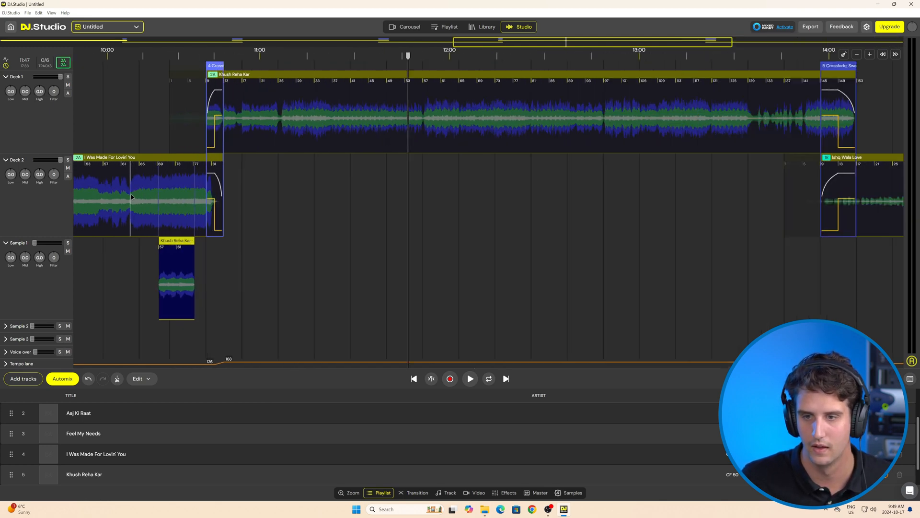
# Listen to I Was Made For Lovin' You around bars 64 and 65, and move the vocals sample to start at its bar 64
pyautogui.moveTo(135, 142); pyautogui.dragTo(329, 135)
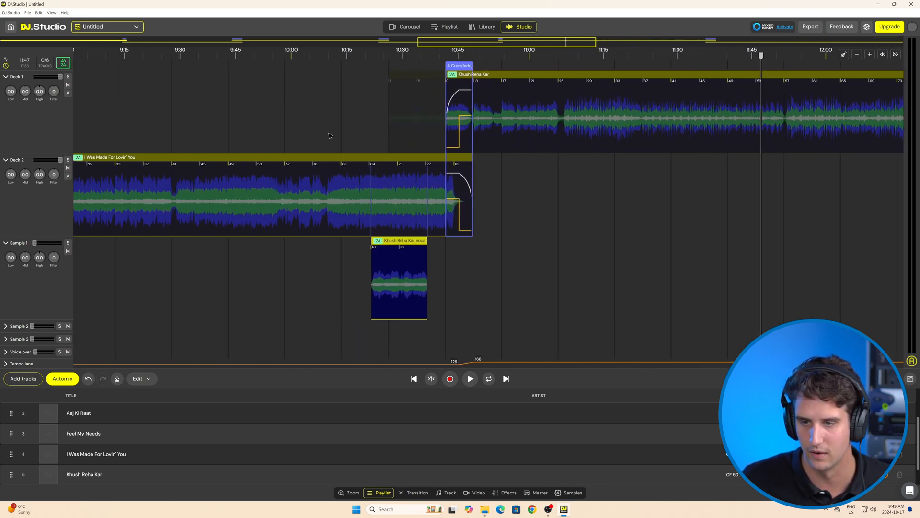
pyautogui.scroll(8, 349, 142)
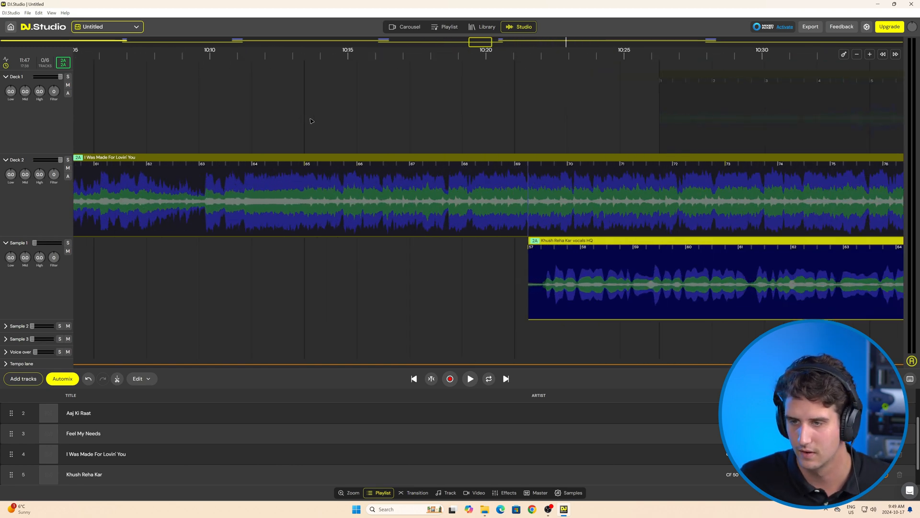
pyautogui.moveTo(301, 118); pyautogui.dragTo(417, 127)
pyautogui.click(358, 130)
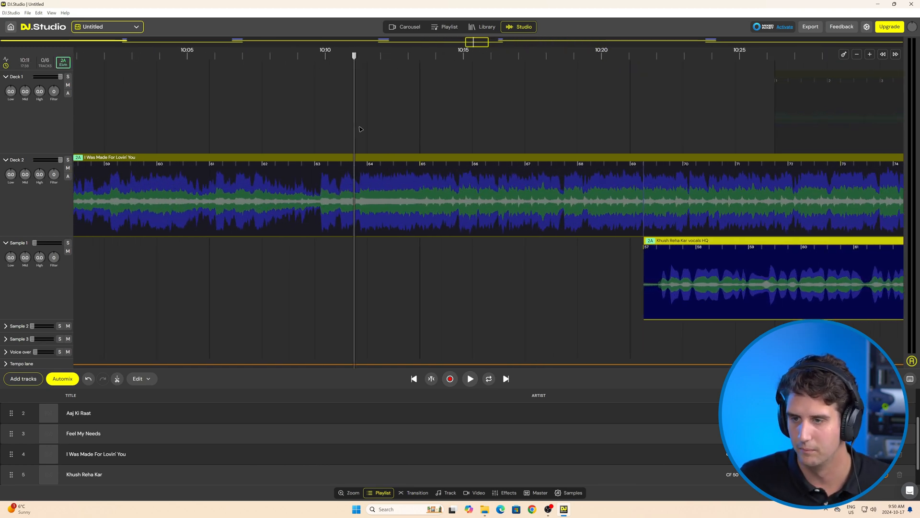
pyautogui.press('space')
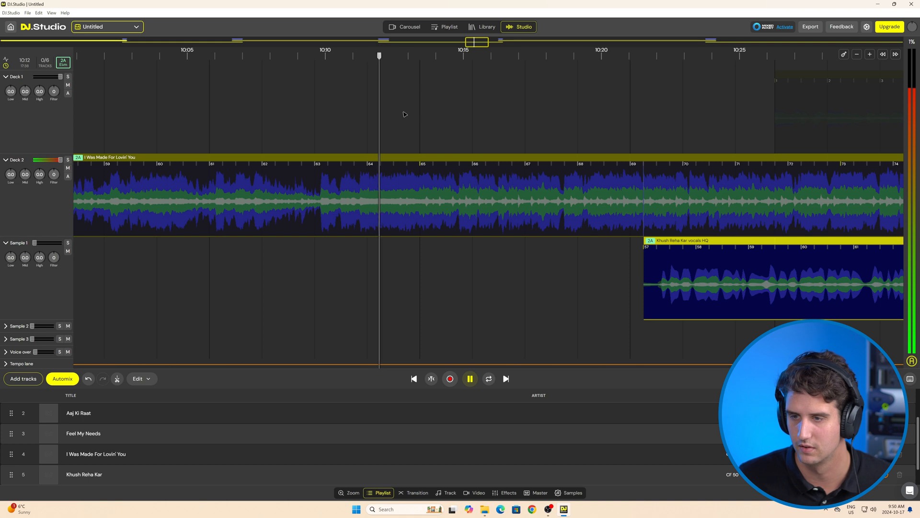
pyautogui.press('space')
pyautogui.press('space')
pyautogui.press('space')
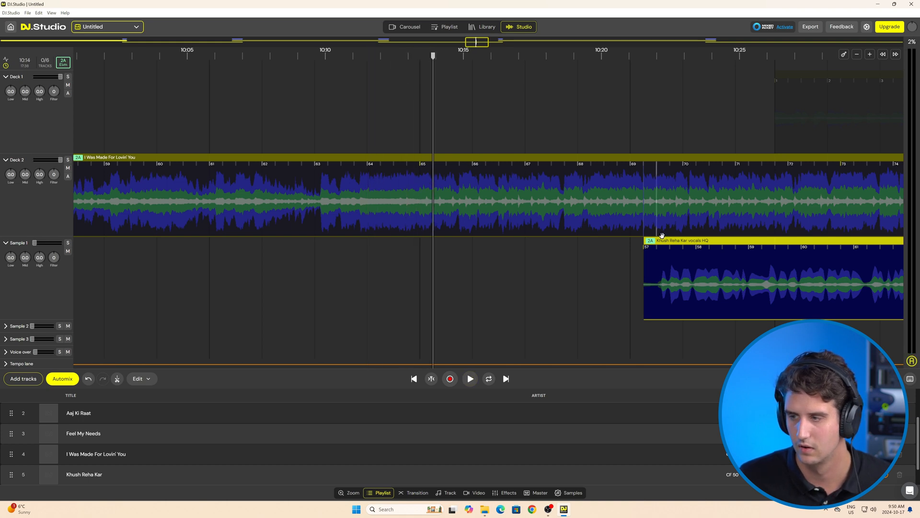
pyautogui.moveTo(722, 242); pyautogui.dragTo(456, 242)
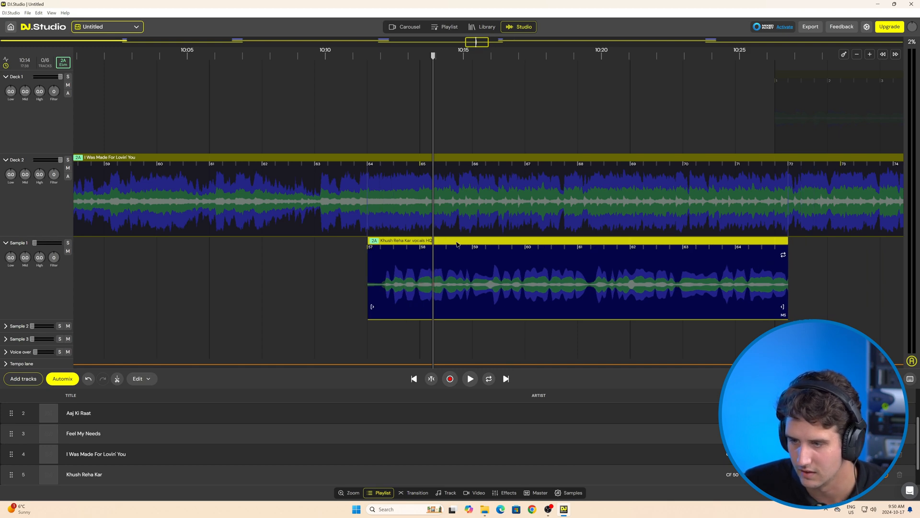
# Play the overlap of the vocals sample and I Was Made For Lovin' You at about 10:14 to check how they blend
pyautogui.scroll(-3, 421, 124)
pyautogui.scroll(5, 421, 124)
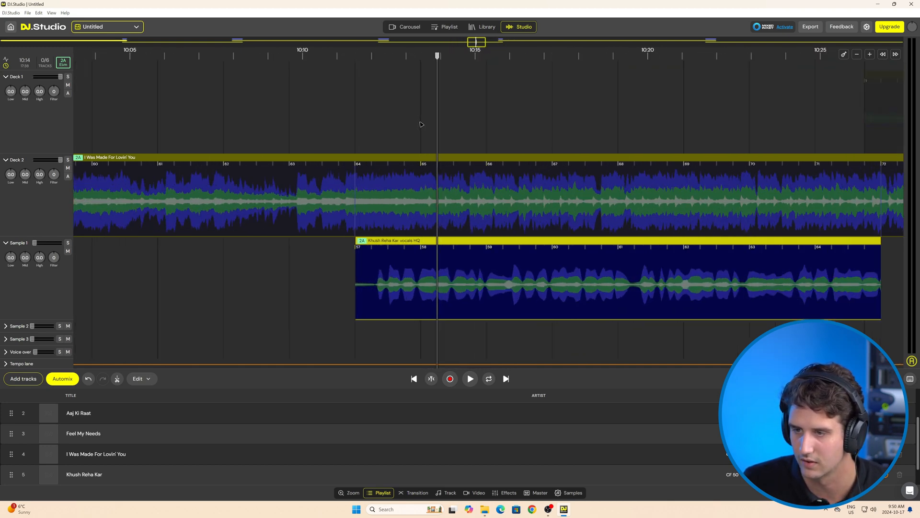
pyautogui.scroll(2, 421, 124)
pyautogui.click(331, 94)
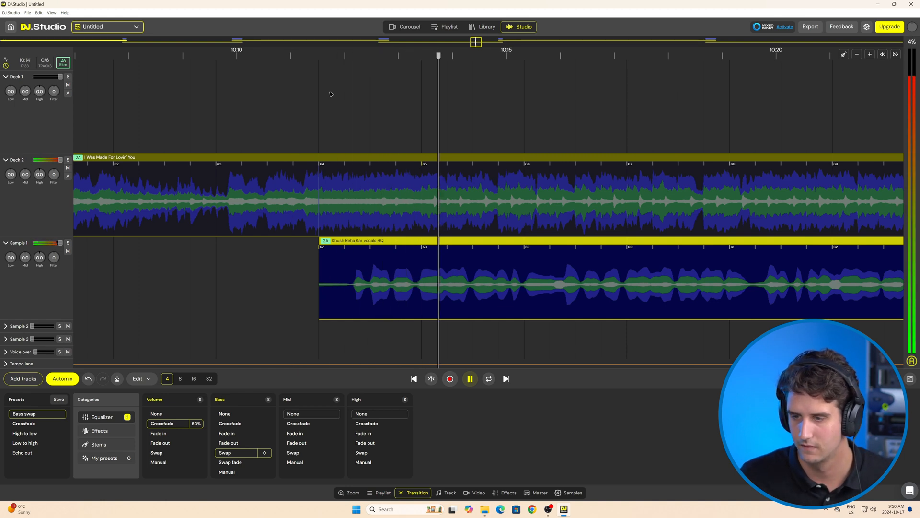
pyautogui.press('space')
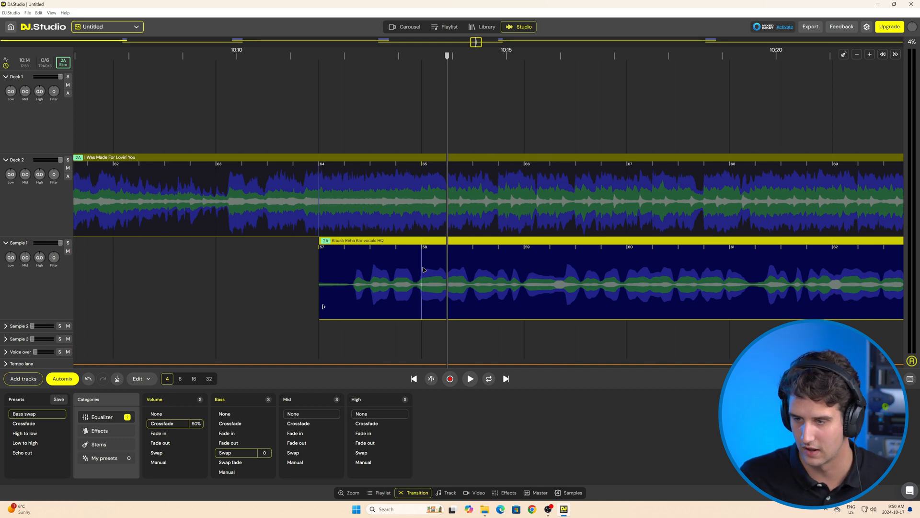
# Turn on the MS option of the Khush Reha Kar vocals sample for its overlap with I Was Made For Lovin' You
pyautogui.scroll(-5, 556, 276)
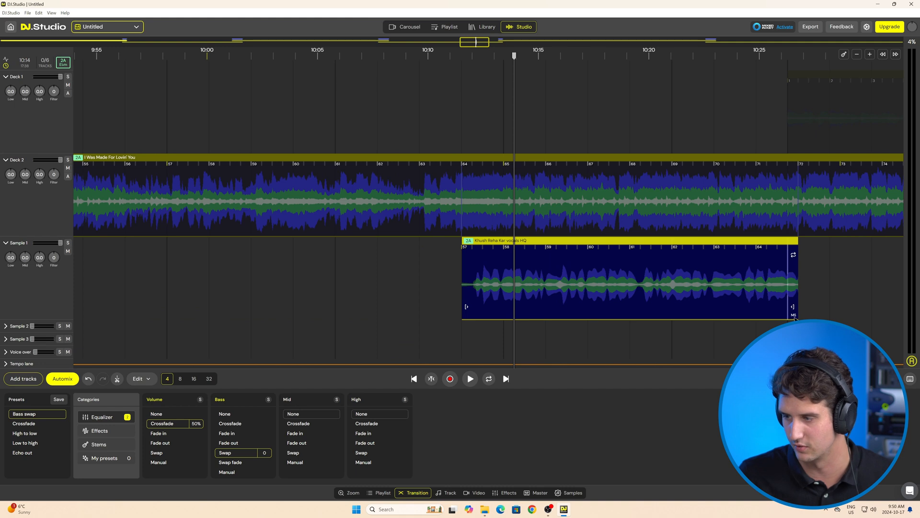
pyautogui.click(794, 316)
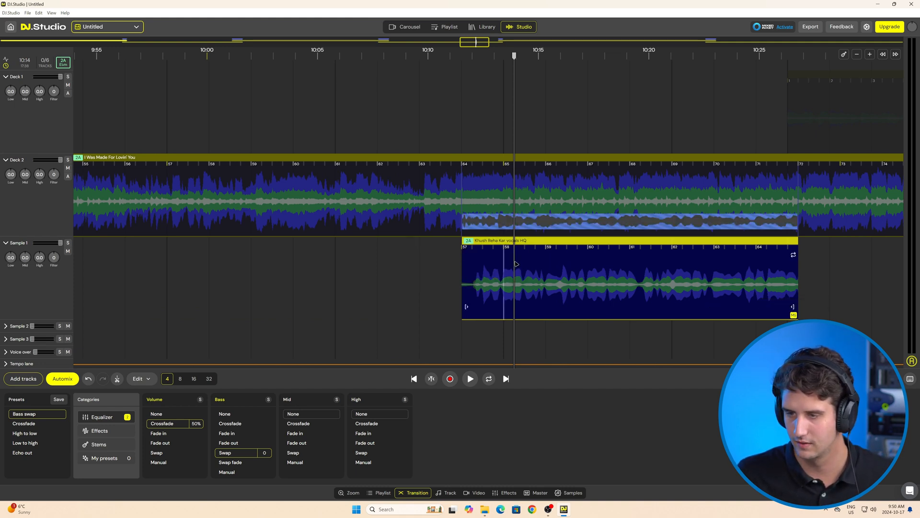
pyautogui.scroll(-2, 464, 264)
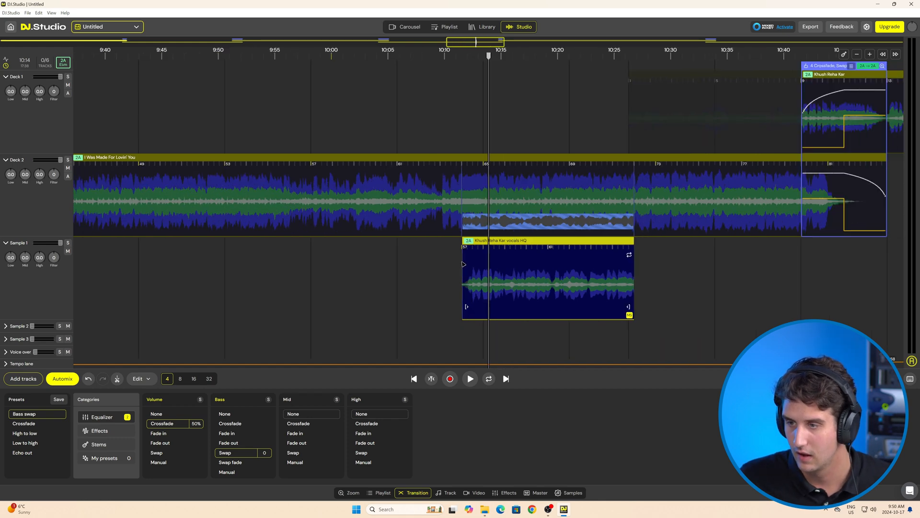
pyautogui.scroll(4, 464, 265)
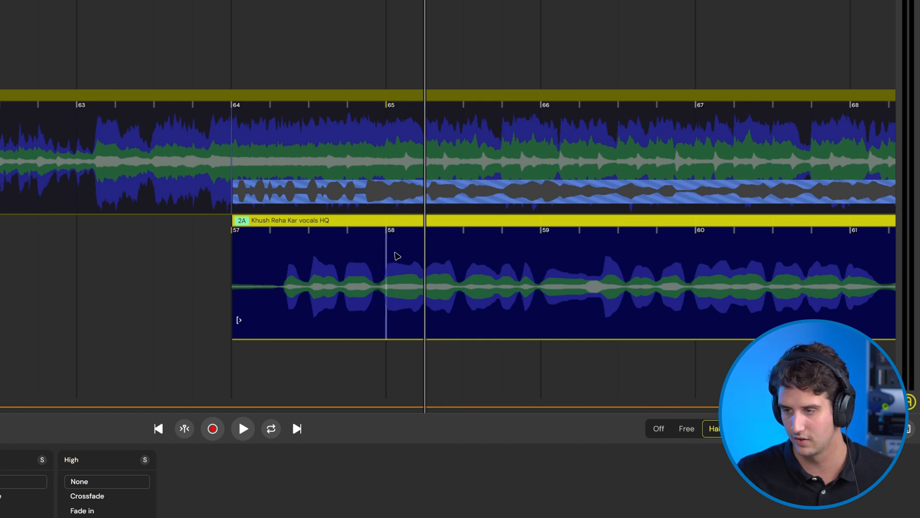
# Split the Khush Reha Kar vocals sample at its bar 58 and turn off the MS option for the first part
pyautogui.click(393, 253)
pyautogui.rightClick(390, 252)
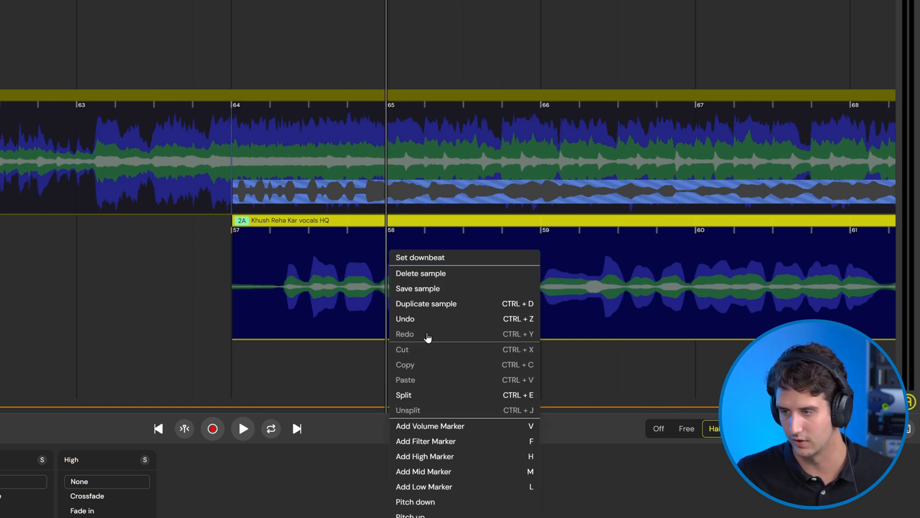
pyautogui.click(436, 394)
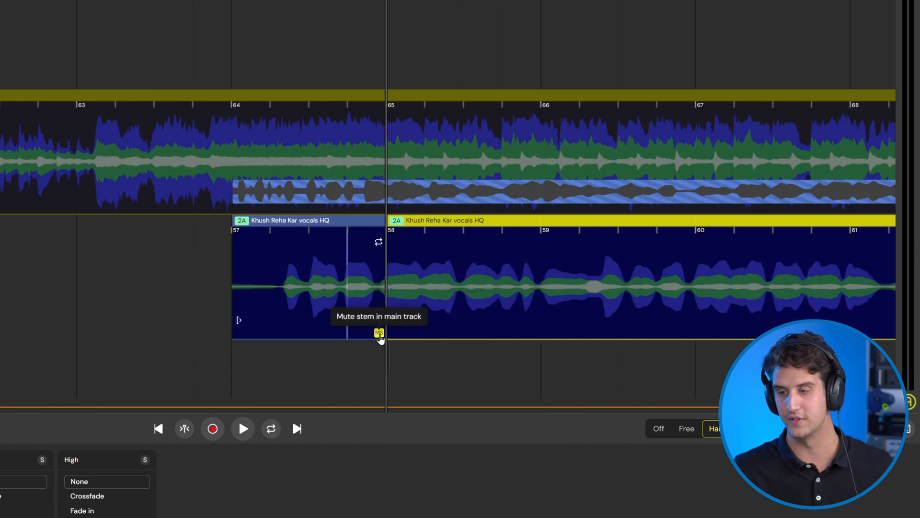
pyautogui.click(379, 333)
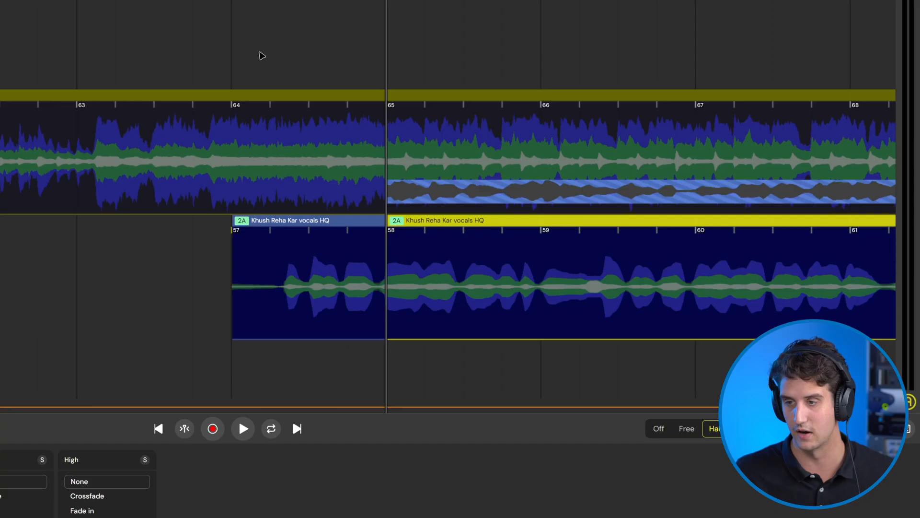
# Play from just before bar 64 of I Was Made For Lovin' You to just past bar 72 to check the layered vocals
pyautogui.click(192, 48)
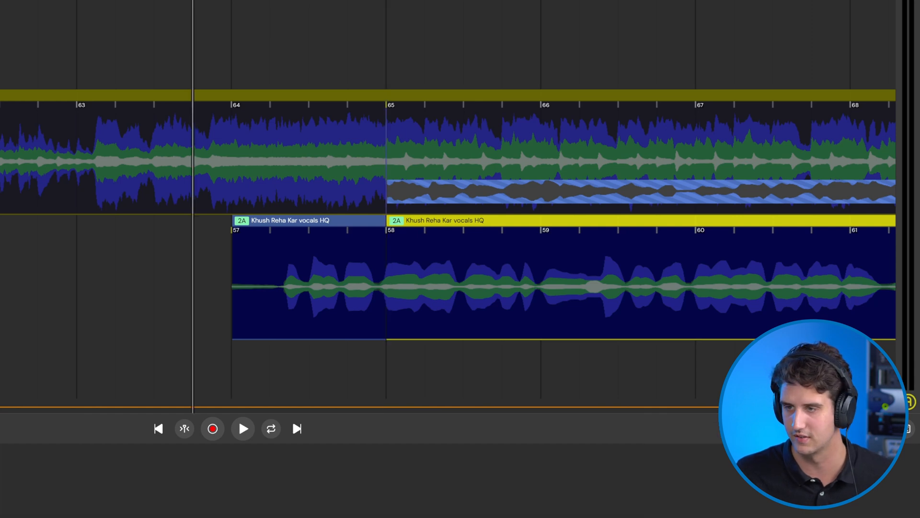
pyautogui.press('space')
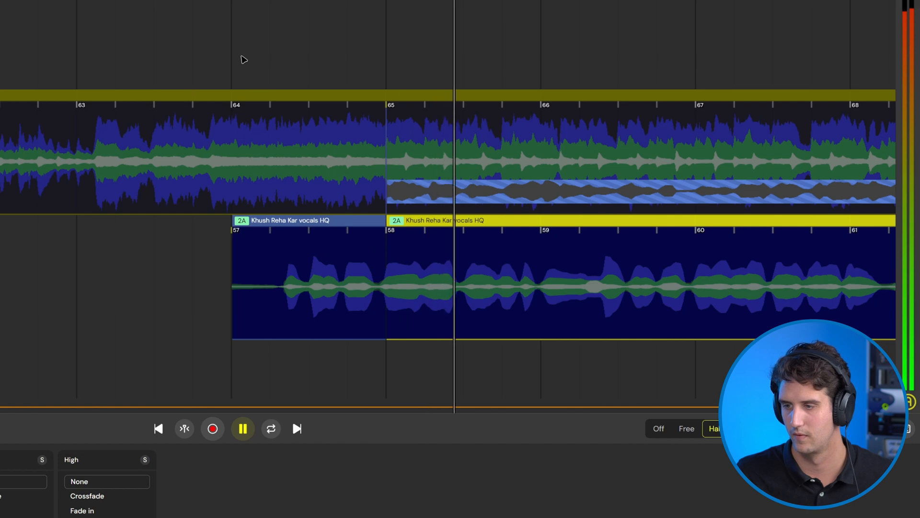
pyautogui.scroll(-3, 245, 54)
pyautogui.scroll(-3, 242, 57)
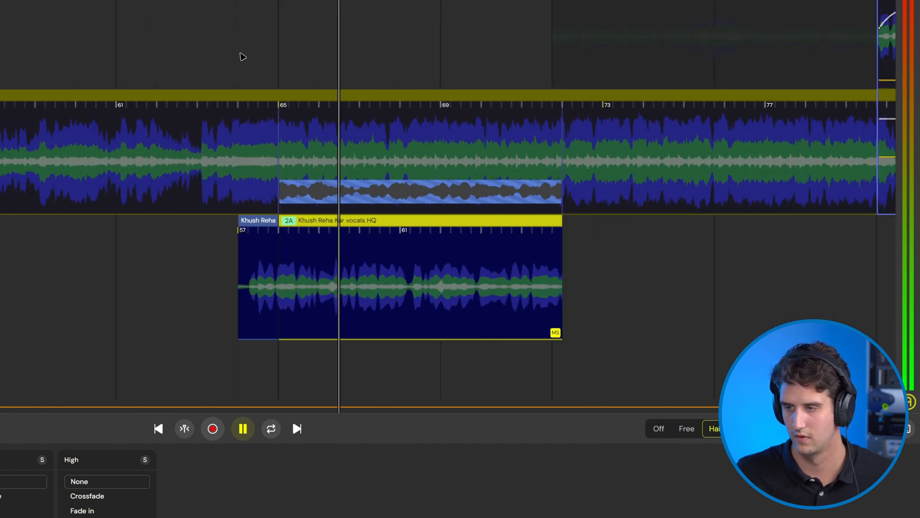
pyautogui.moveTo(341, 39); pyautogui.dragTo(156, 35)
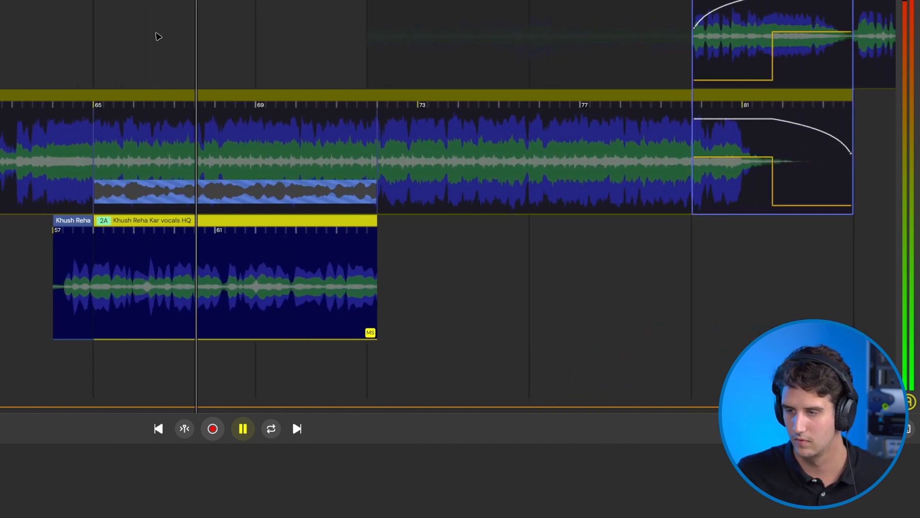
pyautogui.scroll(-3, 247, 47)
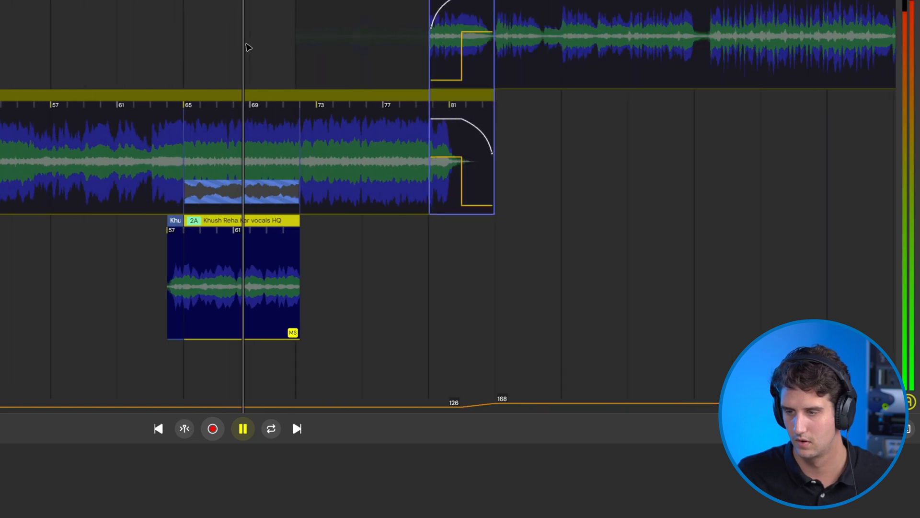
pyautogui.scroll(6, 248, 47)
pyautogui.scroll(3, 248, 47)
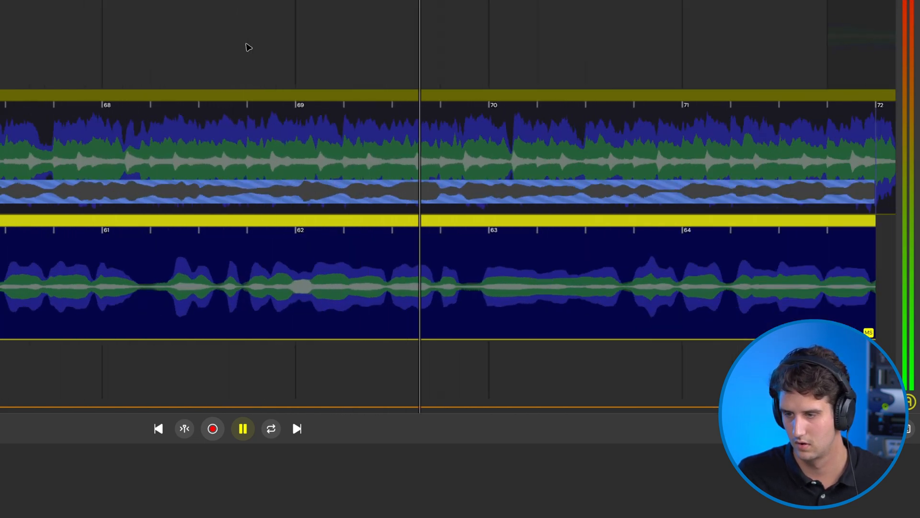
pyautogui.scroll(-3, 247, 47)
pyautogui.scroll(-3, 248, 47)
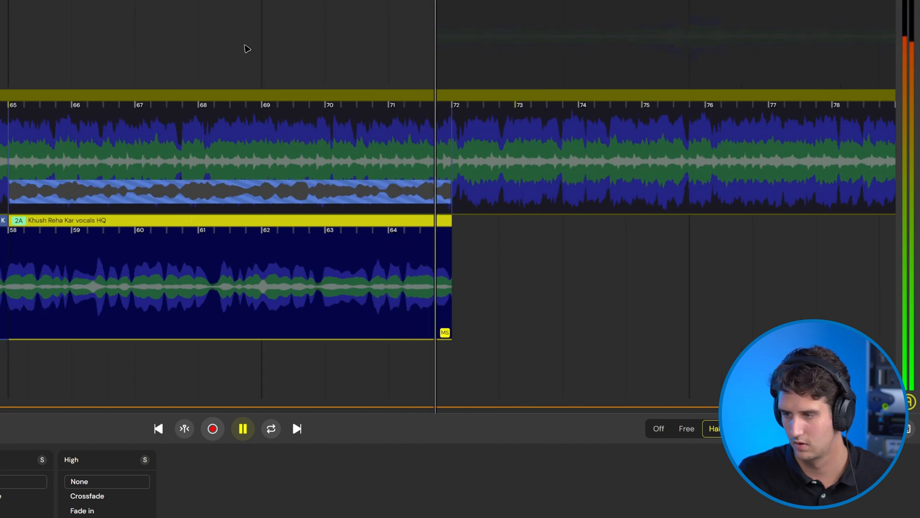
pyautogui.scroll(-3, 247, 47)
pyautogui.press('space')
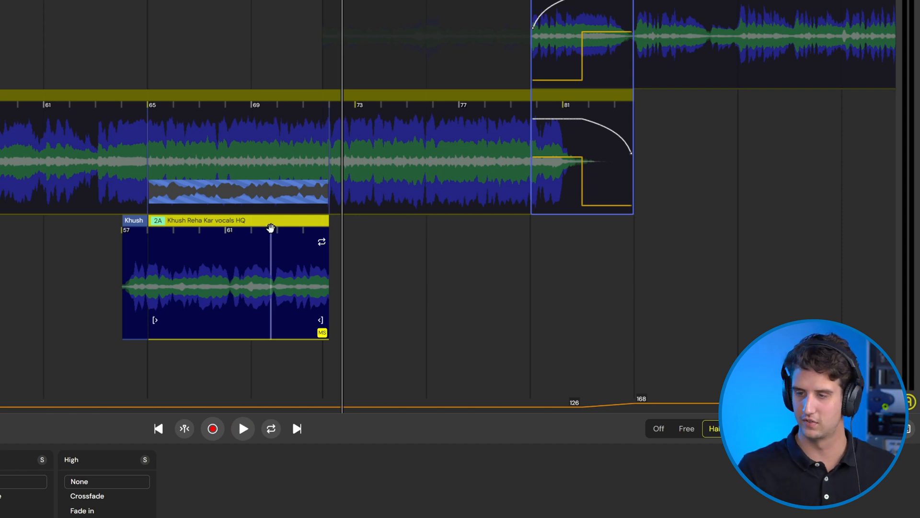
# Duplicate the second part of the vocals sample and move the copy to the lane below, starting at about bar 71.5
pyautogui.rightClick(271, 230)
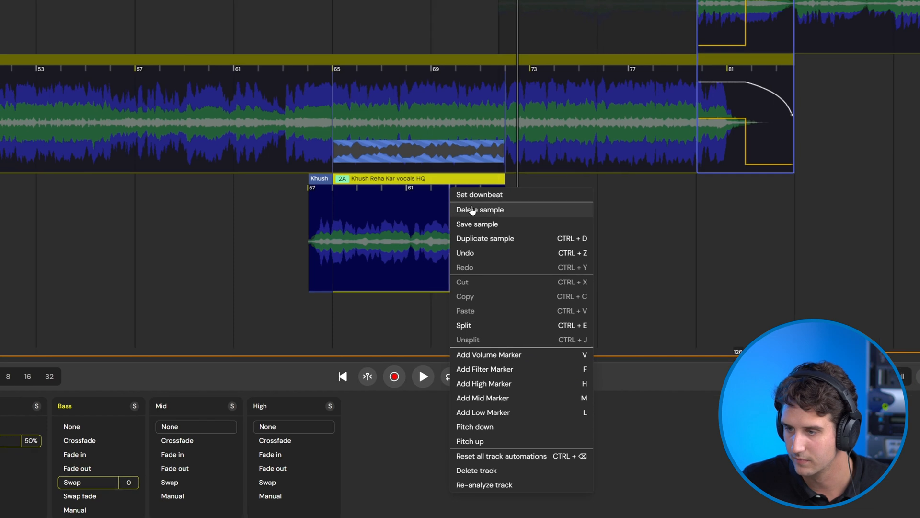
pyautogui.click(493, 239)
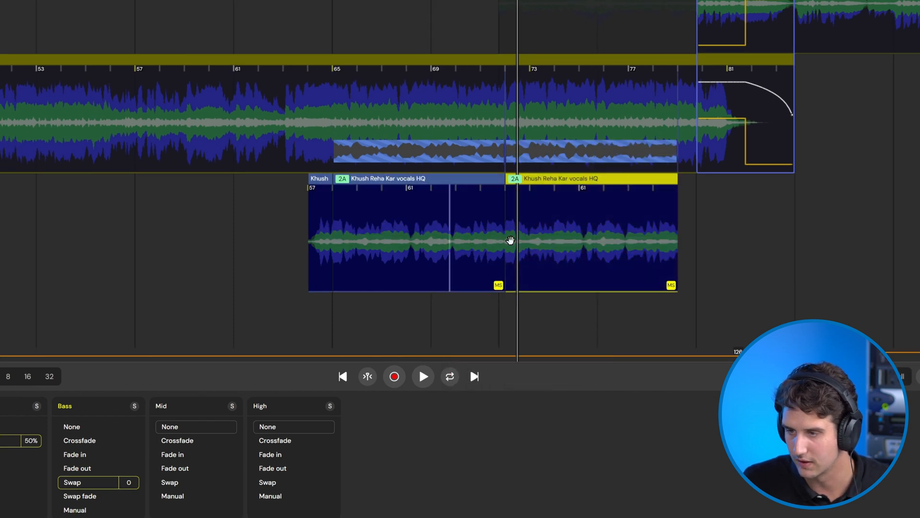
pyautogui.moveTo(586, 189); pyautogui.dragTo(555, 329)
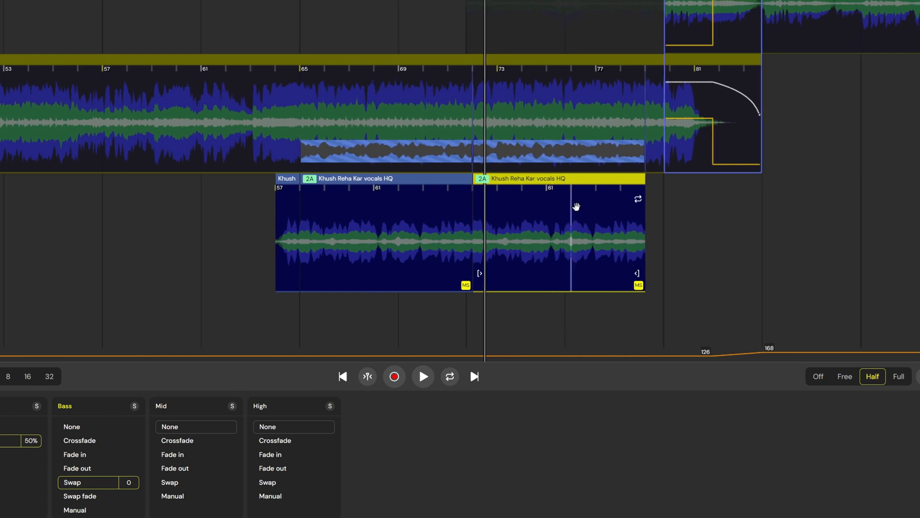
pyautogui.moveTo(584, 222); pyautogui.dragTo(590, 300)
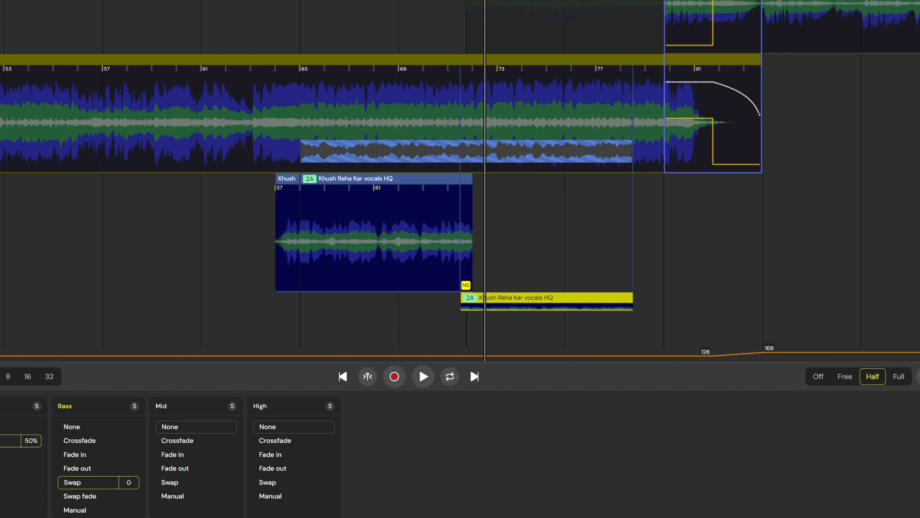
# Extend the copy's start to about half a bar before its bar 58, and move it to start one beat after bar 71
pyautogui.scroll(5, 422, 237)
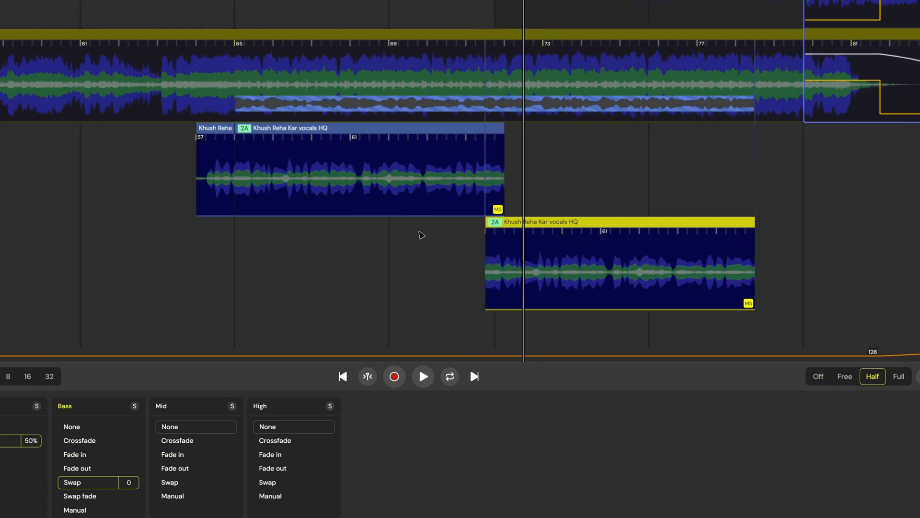
pyautogui.moveTo(632, 304); pyautogui.dragTo(449, 283)
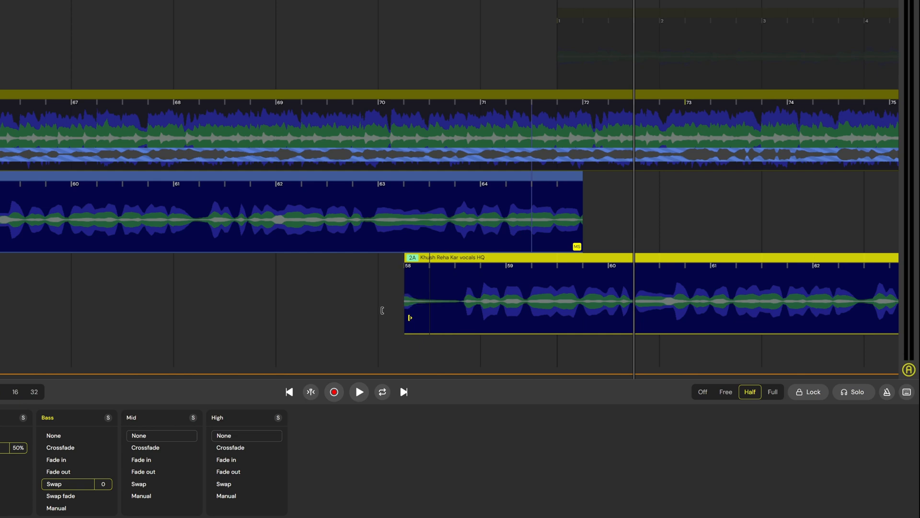
pyautogui.moveTo(382, 310); pyautogui.dragTo(447, 314)
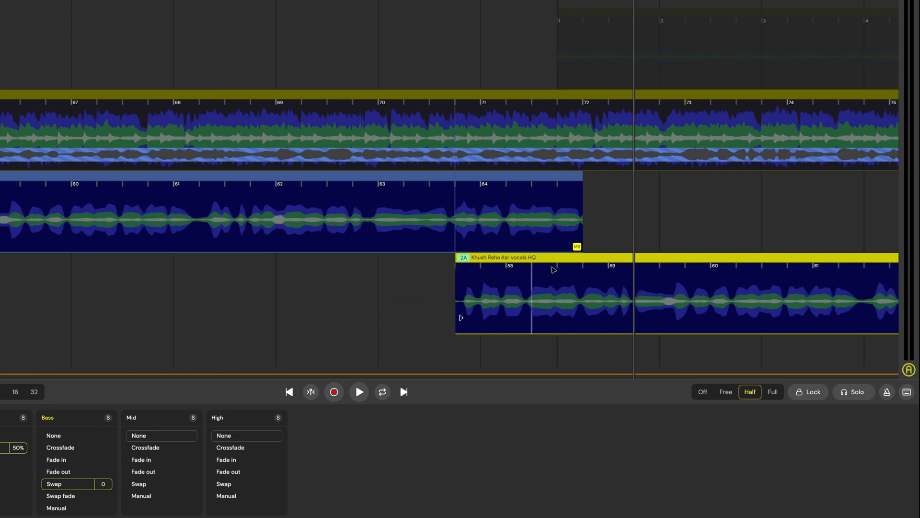
pyautogui.moveTo(576, 261); pyautogui.dragTo(610, 265)
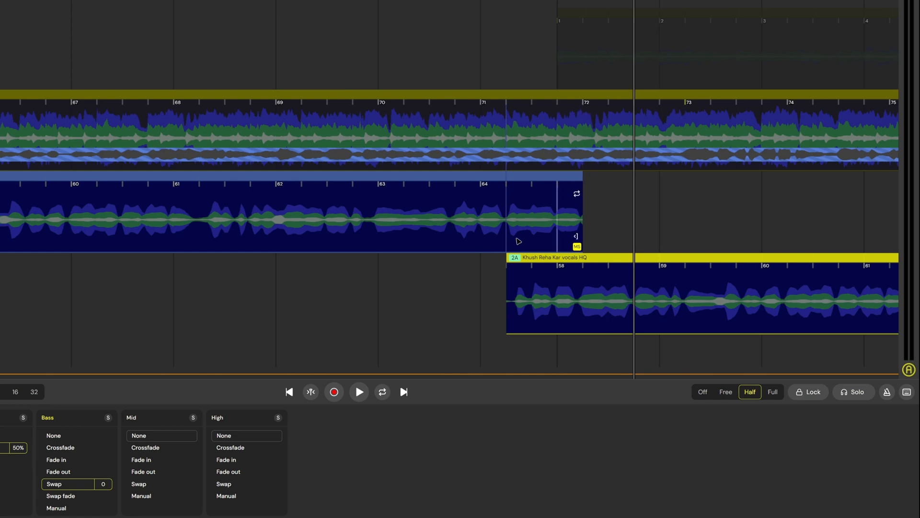
# Play from about bar 69 of I Was Made For Lovin' You to check how the original vocals hand over to the copy
pyautogui.click(404, 277)
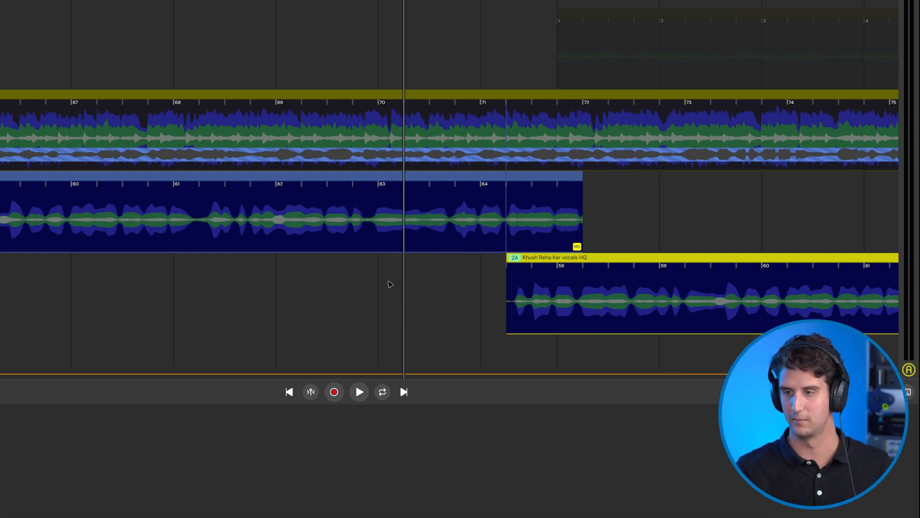
pyautogui.press('space')
pyautogui.press('space')
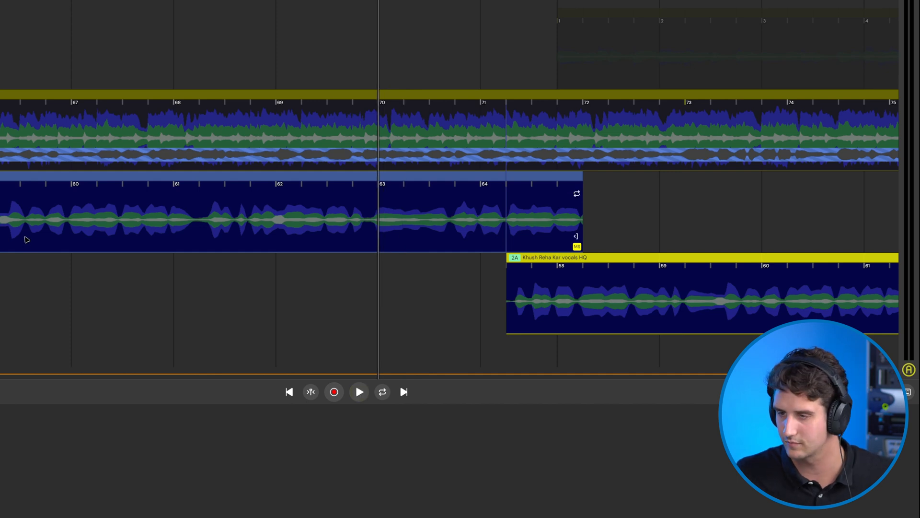
pyautogui.click(302, 292)
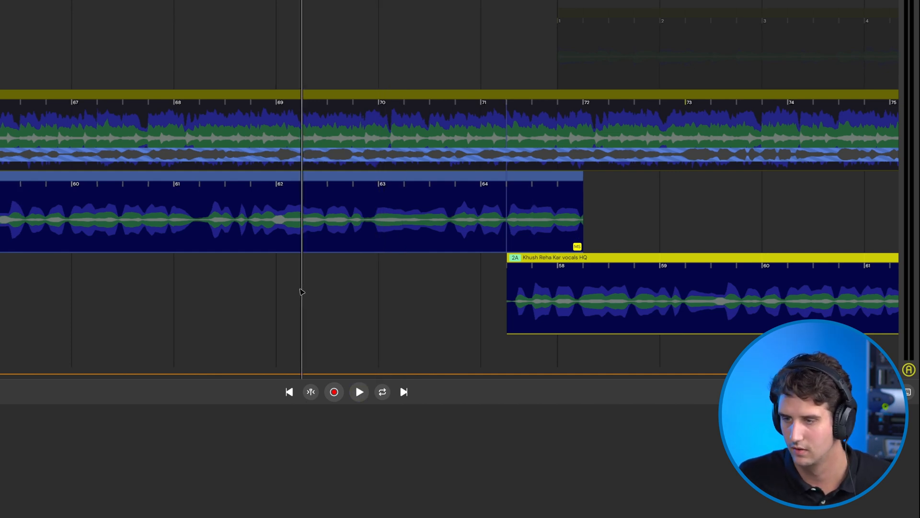
pyautogui.press('space')
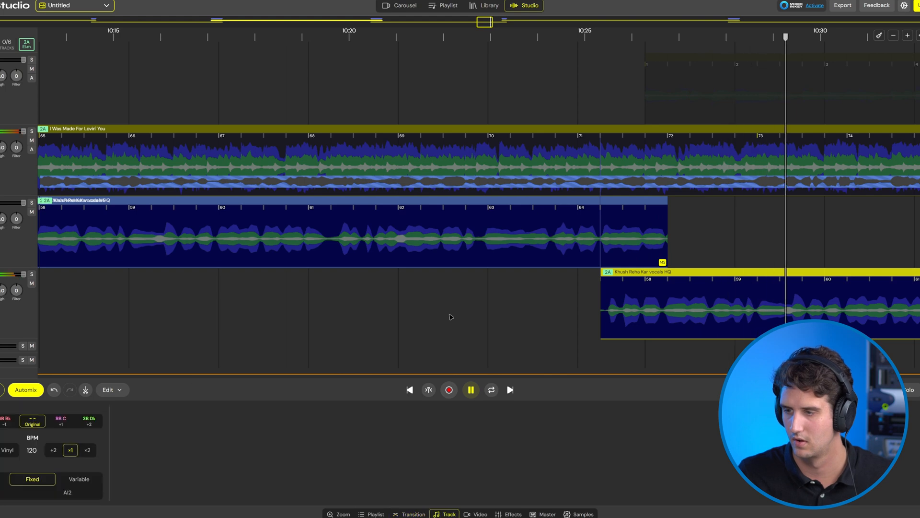
pyautogui.scroll(-3, 447, 312)
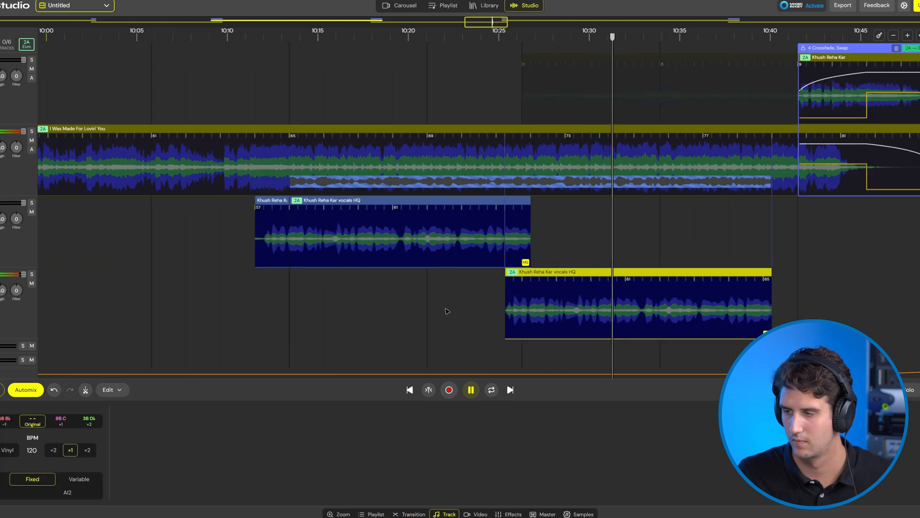
pyautogui.press('space')
# Move the vocals copy away to about bar 74.5 and play the end of the original vocals part on its own
pyautogui.moveTo(594, 272); pyautogui.dragTo(708, 278)
pyautogui.scroll(4, 575, 266)
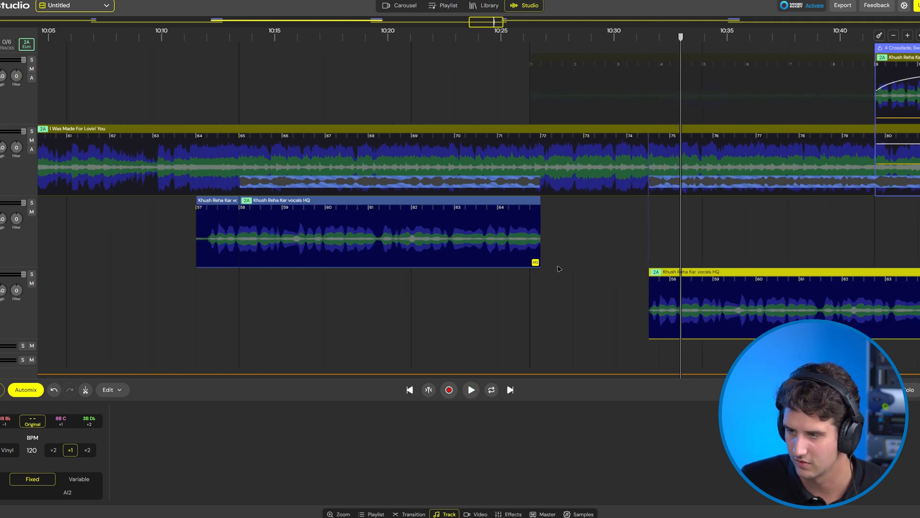
pyautogui.press('space')
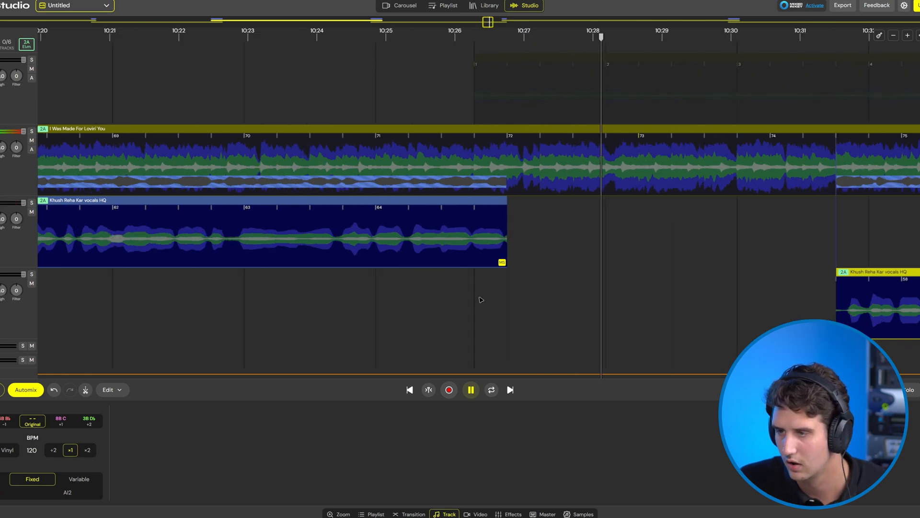
pyautogui.press('space')
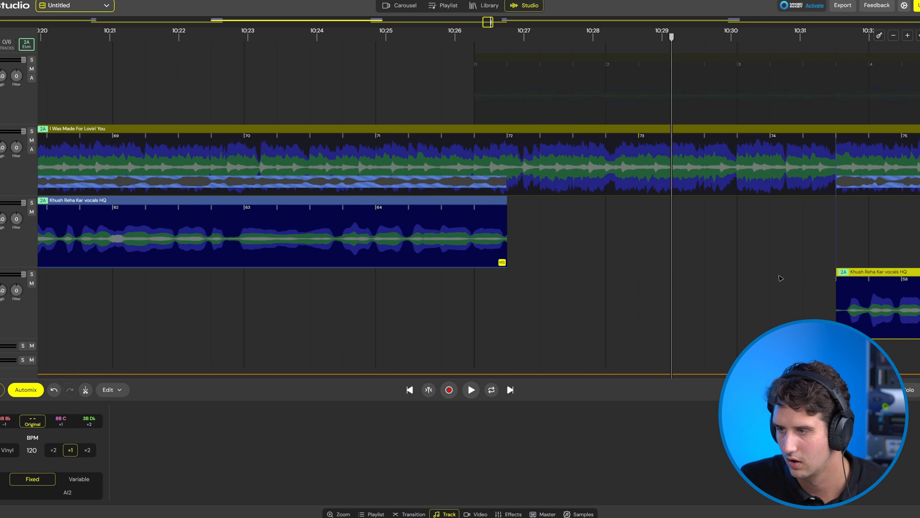
# Move the vocals copy to start one beat after bar 72 of I Was Made For Lovin' You, playing the handover to check the timing
pyautogui.moveTo(886, 275); pyautogui.dragTo(600, 271)
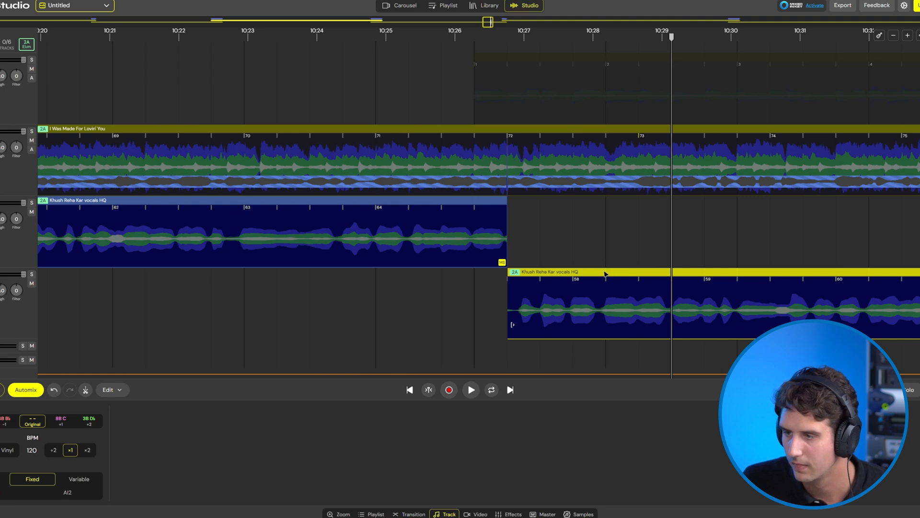
pyautogui.click(417, 280)
pyautogui.press('space')
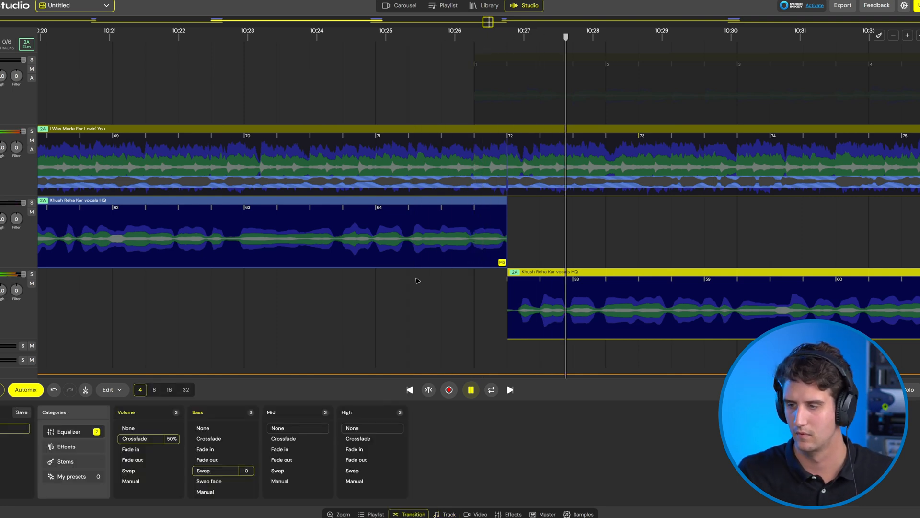
pyautogui.press('space')
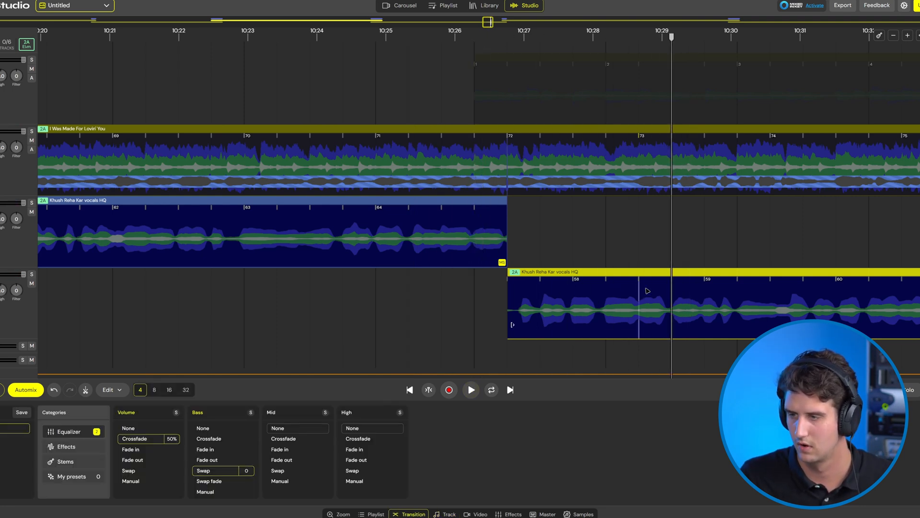
pyautogui.moveTo(632, 274); pyautogui.dragTo(657, 274)
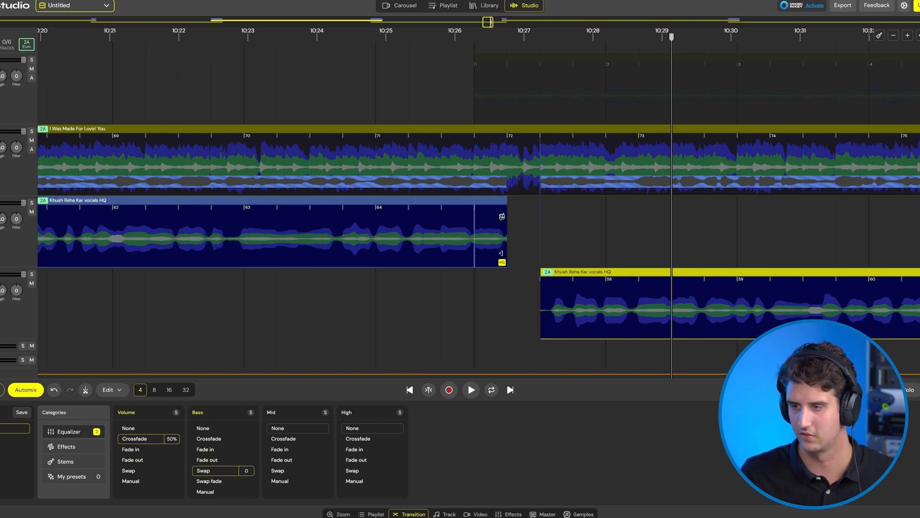
# Extend the end of the original vocals part by about three beats to overlap the copy, and play through to the Khush Reha Kar transition
pyautogui.moveTo(502, 254); pyautogui.dragTo(609, 253)
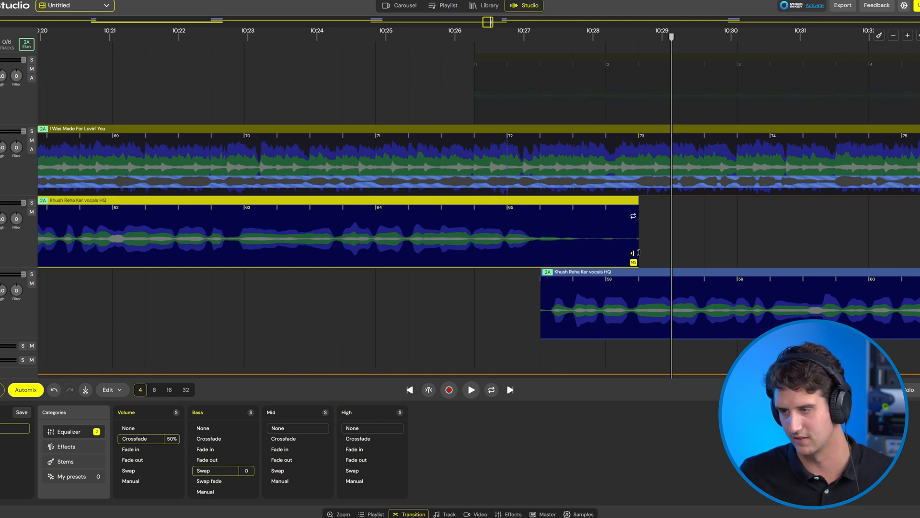
pyautogui.click(464, 286)
pyautogui.press('space')
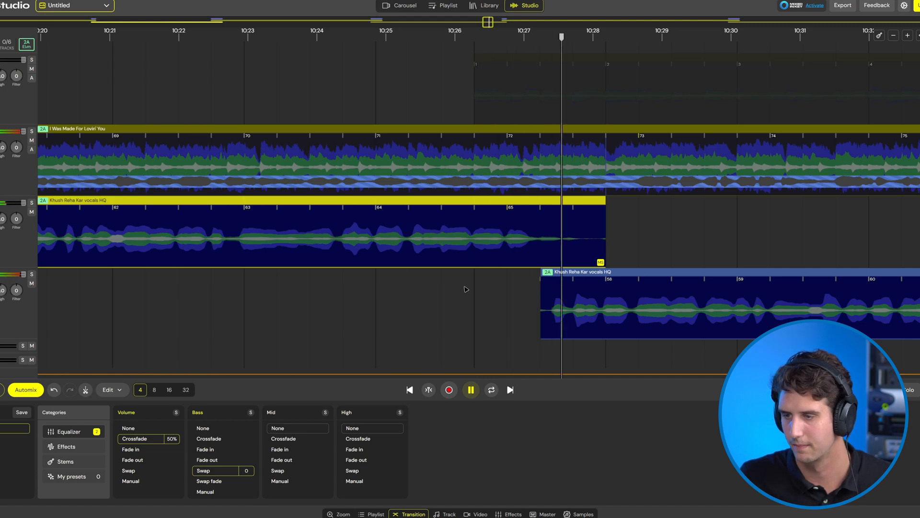
pyautogui.scroll(3, 465, 289)
pyautogui.scroll(-6, 466, 289)
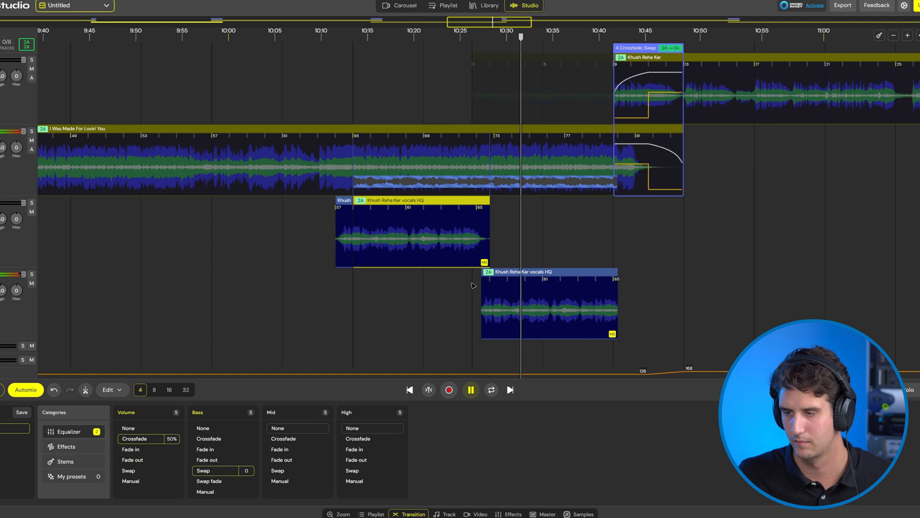
pyautogui.scroll(-1, 473, 285)
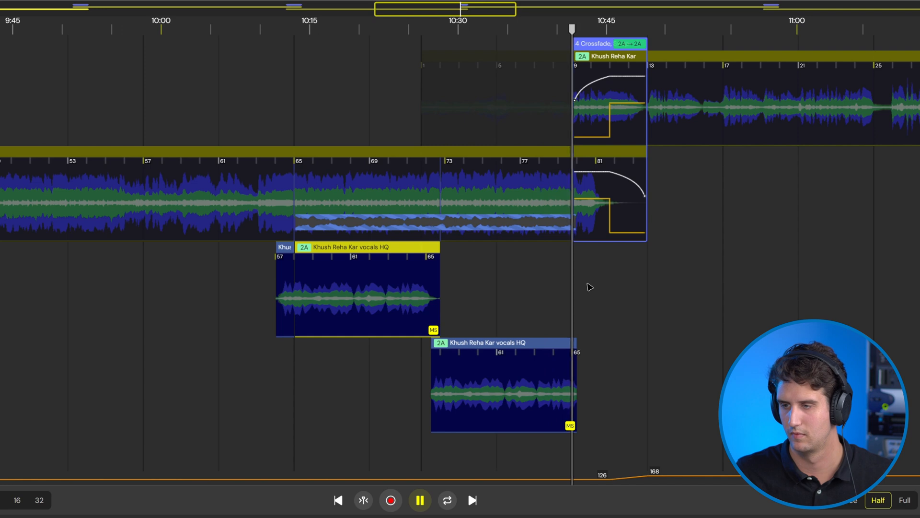
# Stop playback and show the stems of both tracks in the transition from I Was Made For Lovin' You to Khush Reha Kar
pyautogui.press('space')
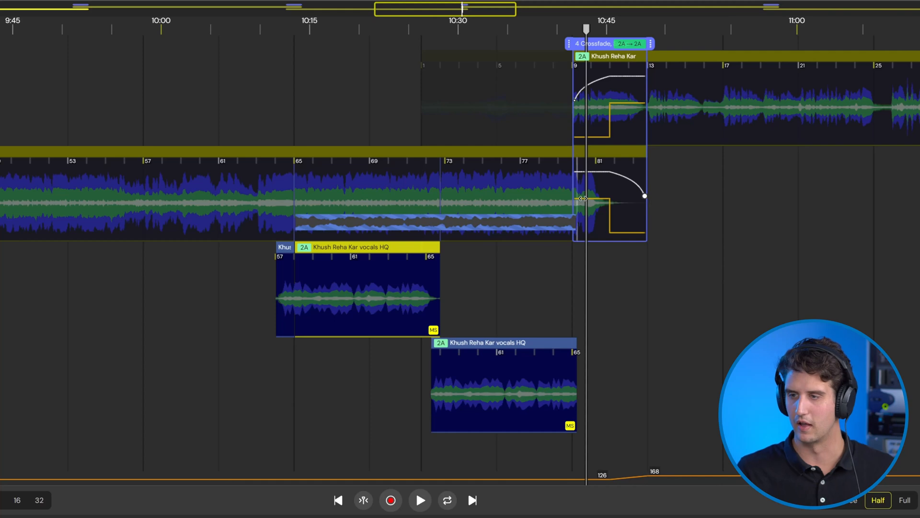
pyautogui.scroll(-4, 631, 138)
pyautogui.scroll(10, 629, 139)
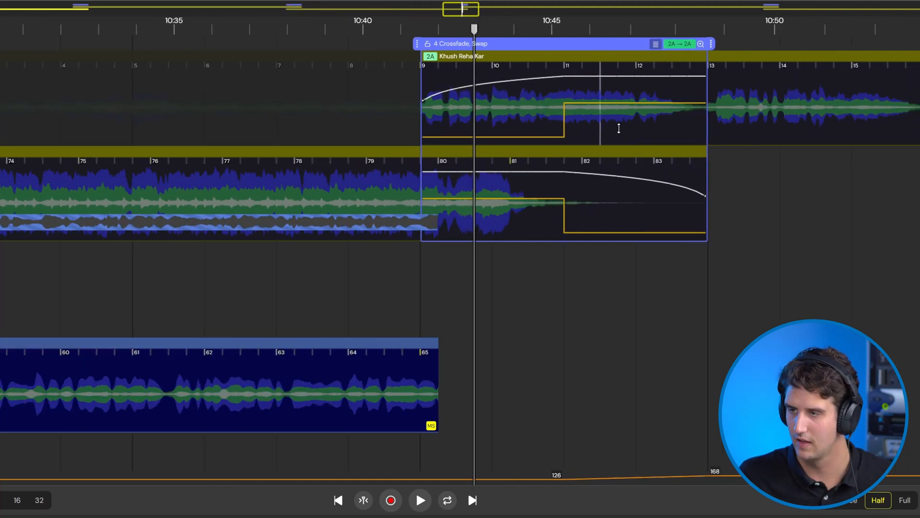
pyautogui.scroll(2, 619, 128)
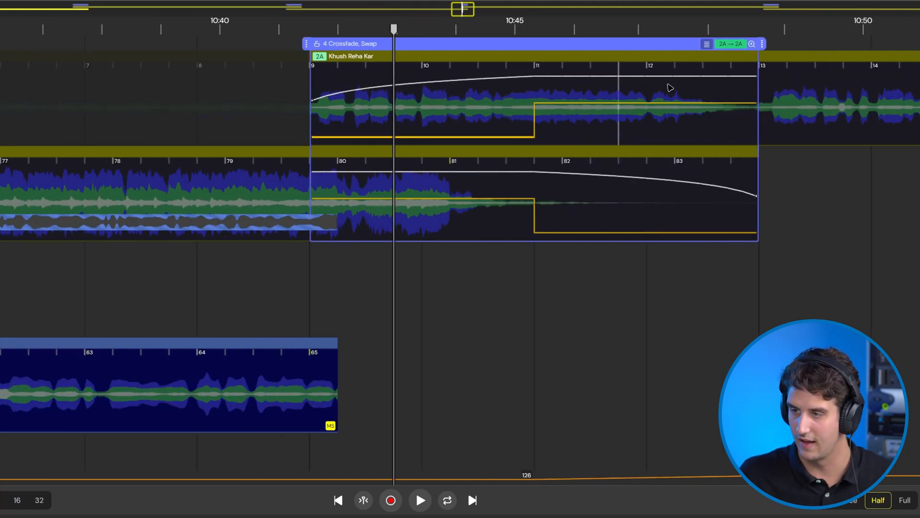
pyautogui.click(707, 45)
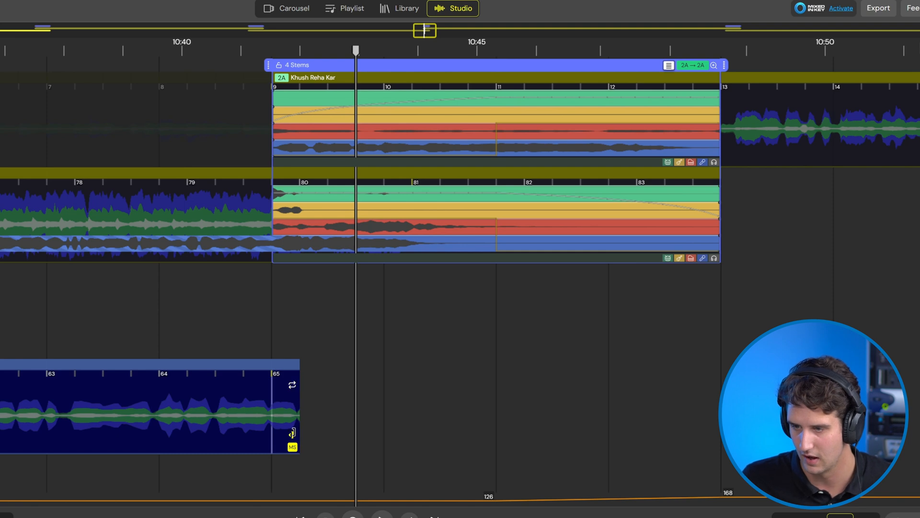
# Extend the end of the vocals copy by about three beats and mute the vocals stem of I Was Made For Lovin' You within the transition
pyautogui.click(292, 434)
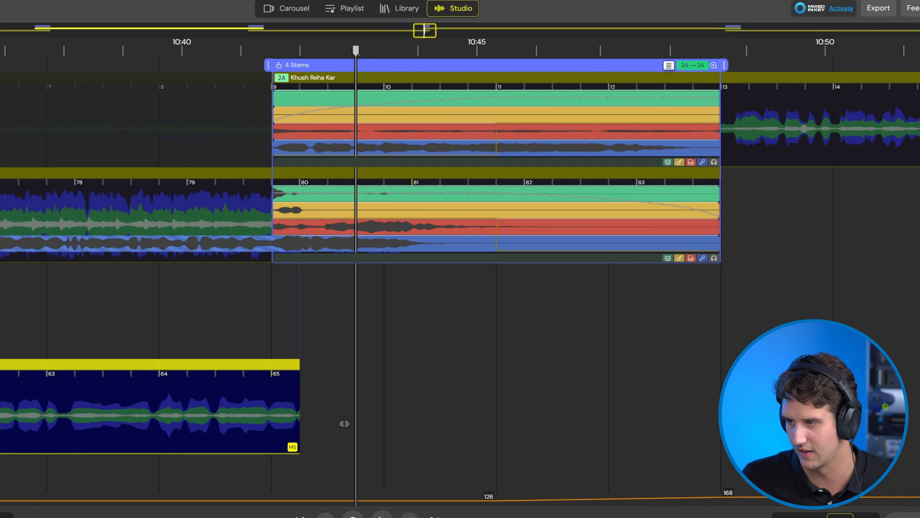
pyautogui.moveTo(292, 433); pyautogui.dragTo(397, 429)
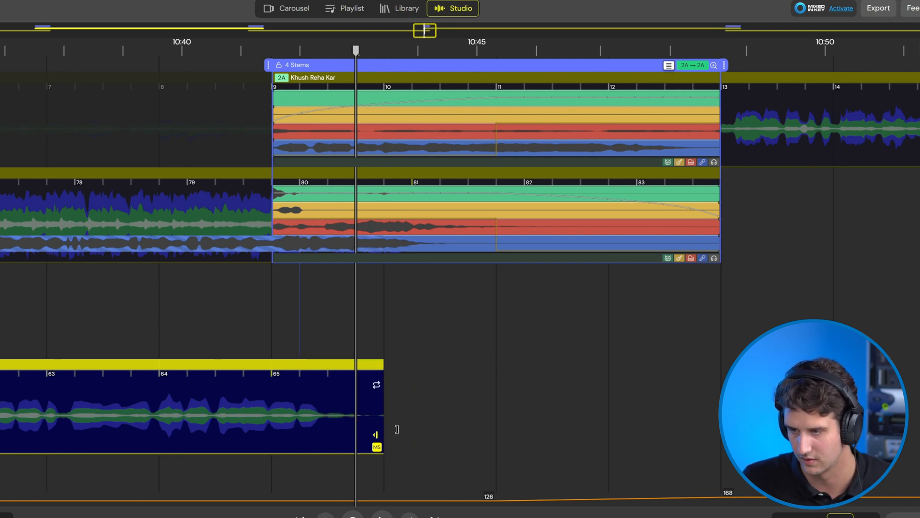
pyautogui.click(703, 259)
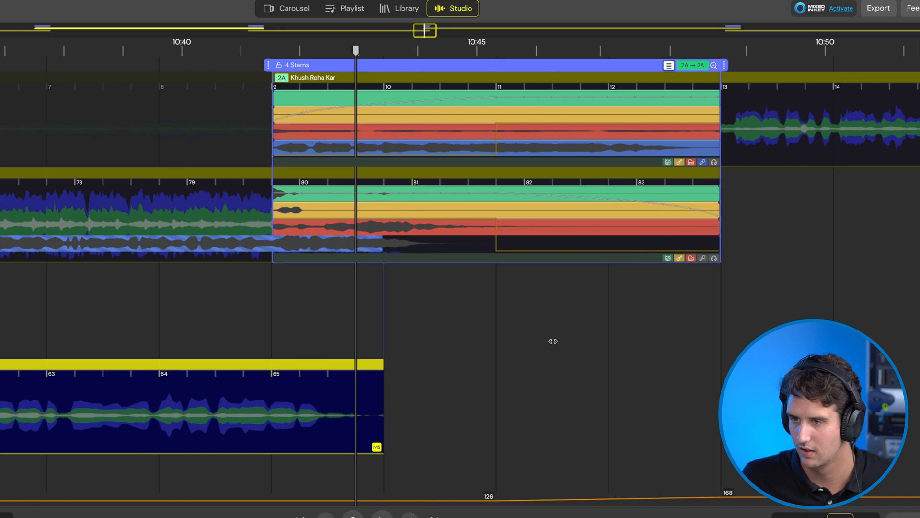
# Play from bar 79 of I Was Made For Lovin' You through the transition and examine the tempo change across it
pyautogui.click(214, 52)
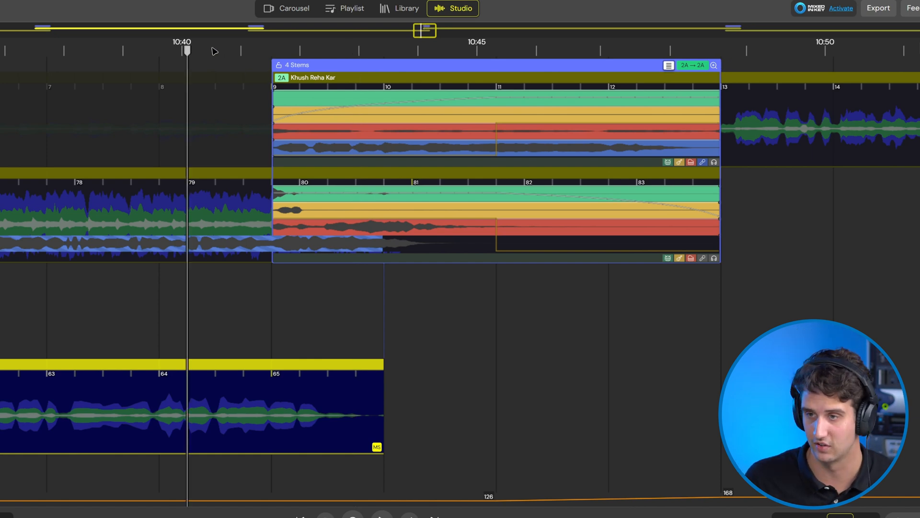
pyautogui.press('space')
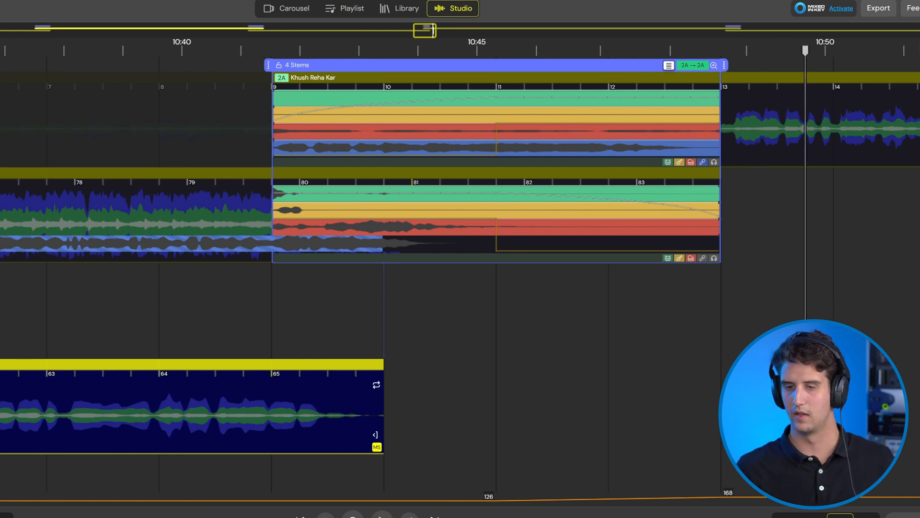
pyautogui.moveTo(590, 501)
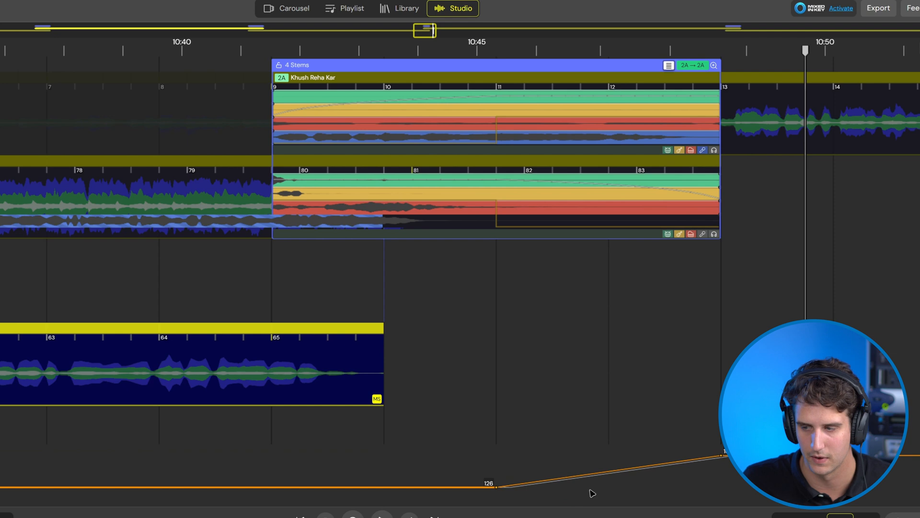
pyautogui.moveTo(496, 488)
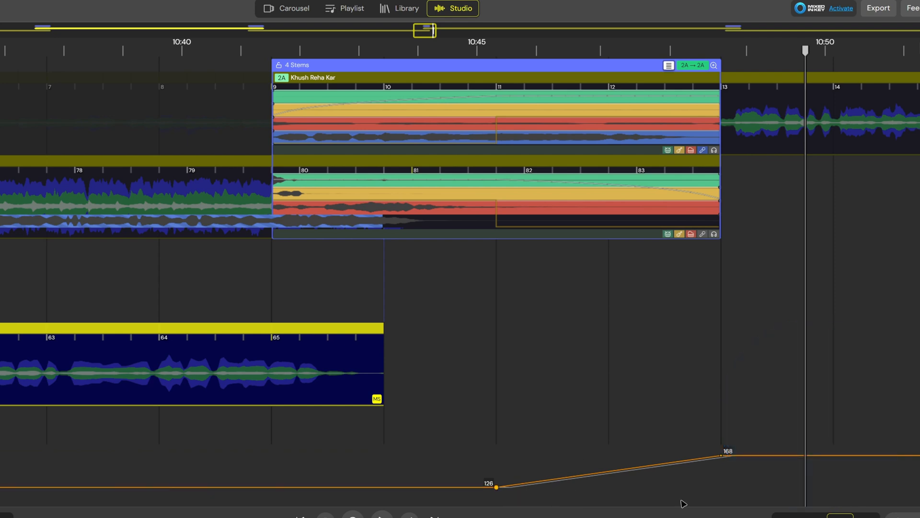
pyautogui.moveTo(721, 456)
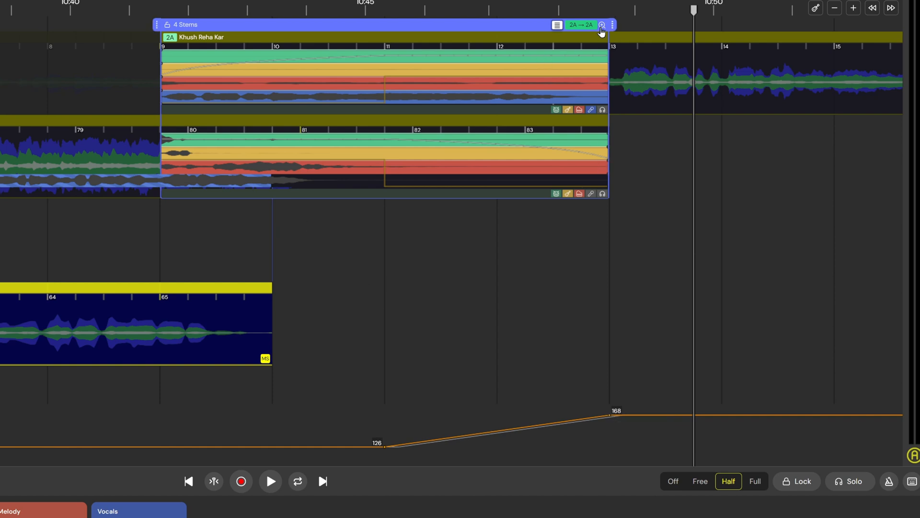
# Fade out the melody stem of I Was Made For Lovin' You from about one beat after bar 80 to bar 81, and play it back
pyautogui.click(601, 26)
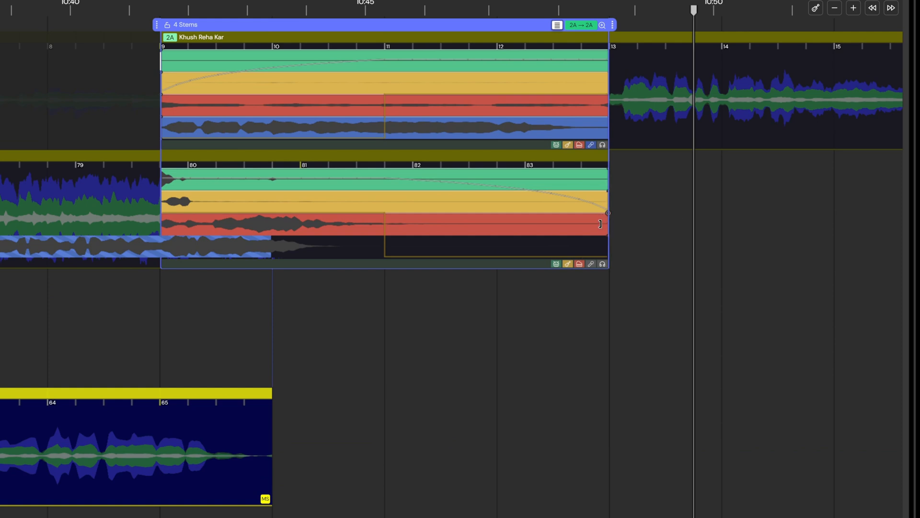
pyautogui.moveTo(488, 229); pyautogui.dragTo(218, 213)
pyautogui.moveTo(441, 236); pyautogui.dragTo(326, 239)
pyautogui.moveTo(294, 236); pyautogui.dragTo(300, 235)
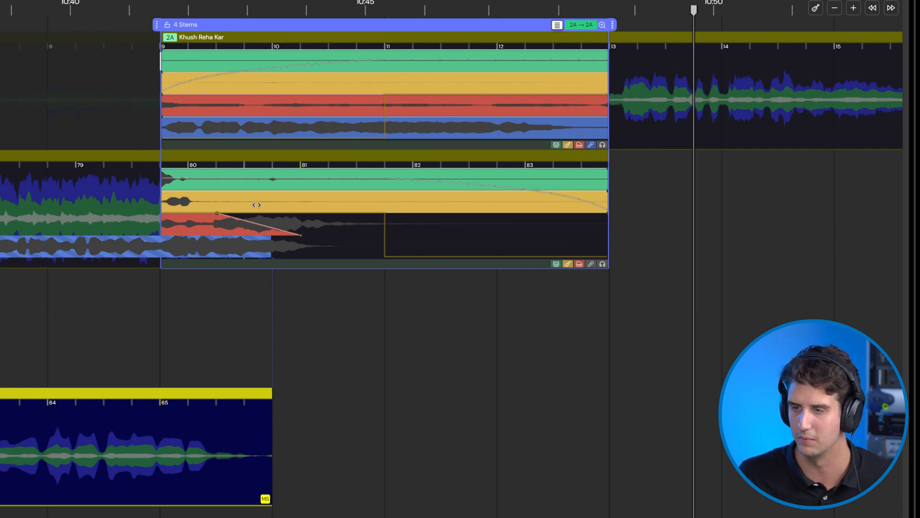
pyautogui.click(44, 9)
pyautogui.press('space')
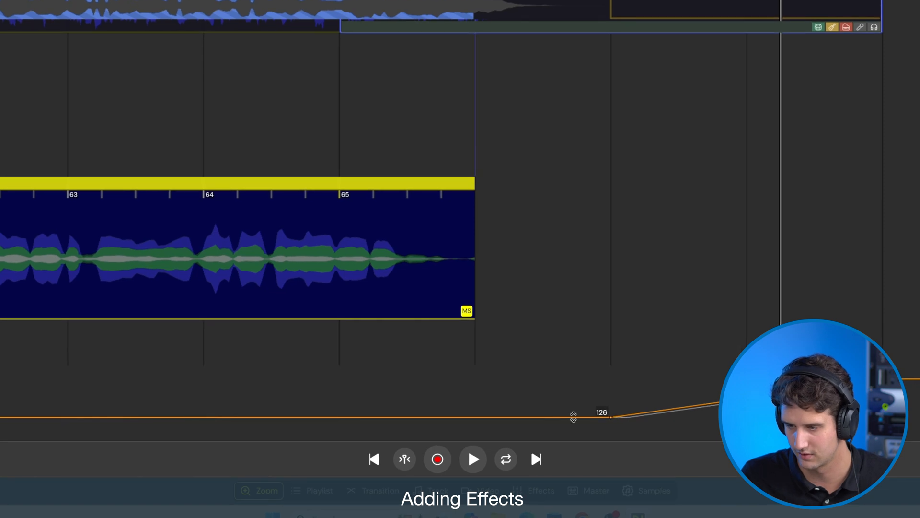
# Add the Swoosh noise effect at 50% to the transition and play through it into Khush Reha Kar
pyautogui.click(382, 492)
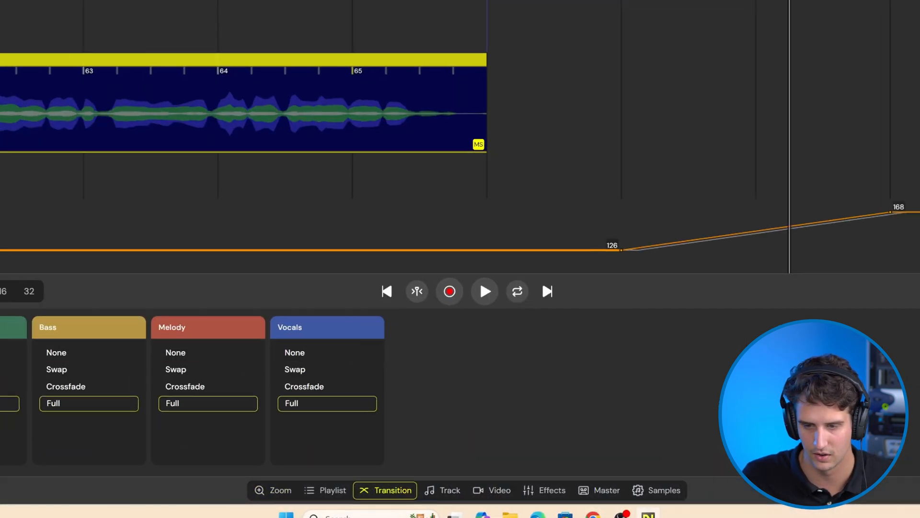
pyautogui.click(2, 386)
pyautogui.click(158, 406)
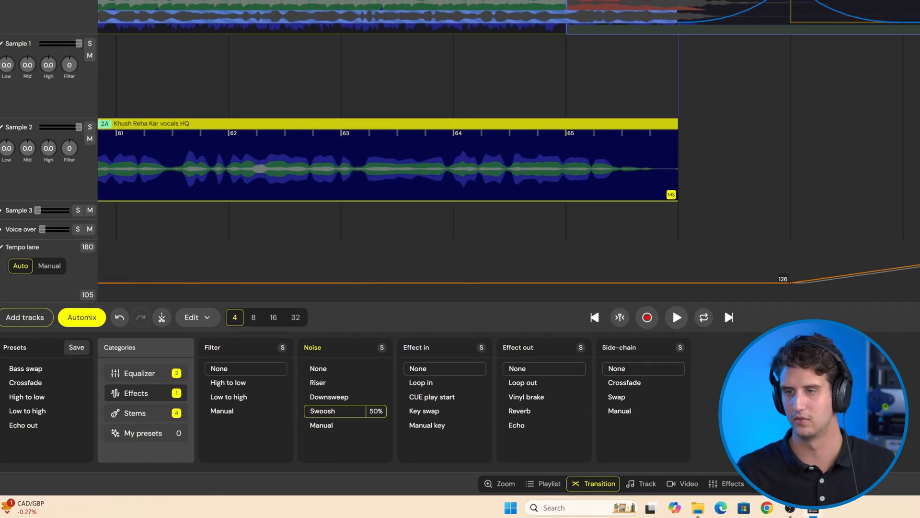
pyautogui.press('space')
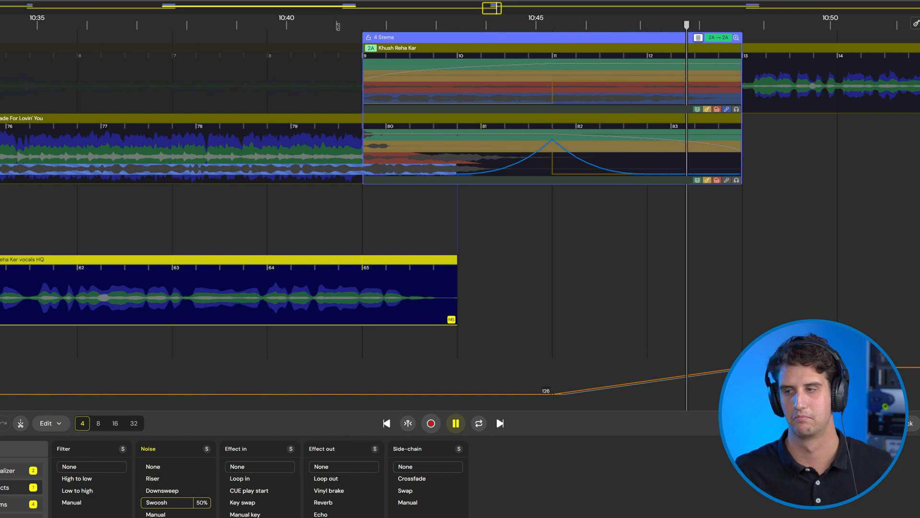
pyautogui.scroll(2, 570, 256)
pyautogui.scroll(-4, 571, 256)
pyautogui.press('space')
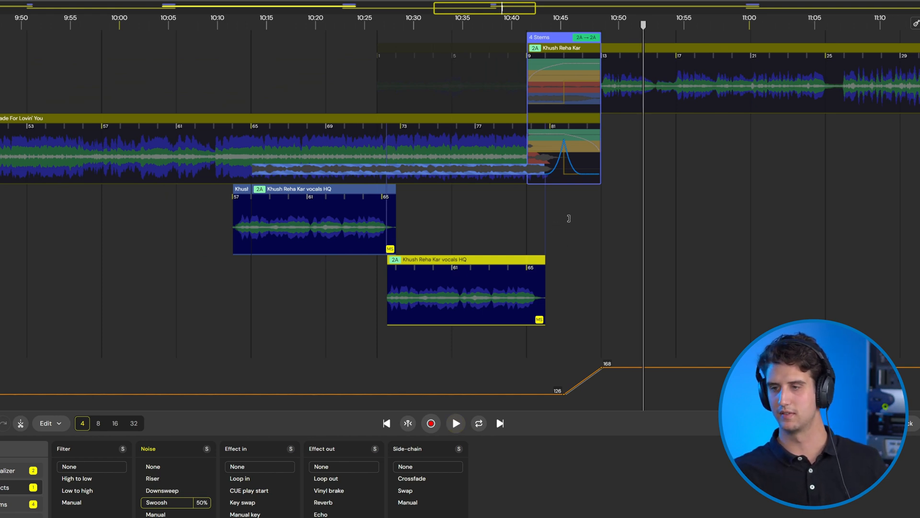
# Play short passages of Khush Reha Kar just before bar 25 and at bar 57 to compare the two break points
pyautogui.hscroll(5, 709, 232)
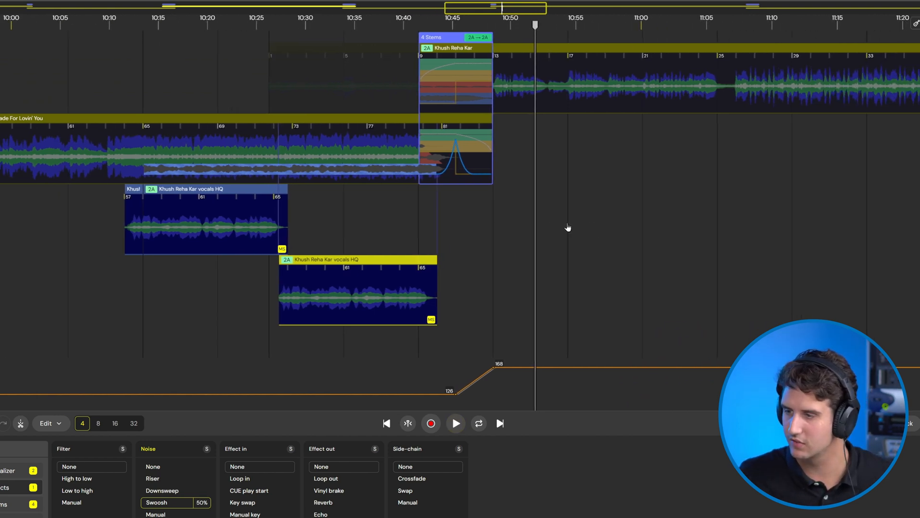
pyautogui.hscroll(3, 527, 215)
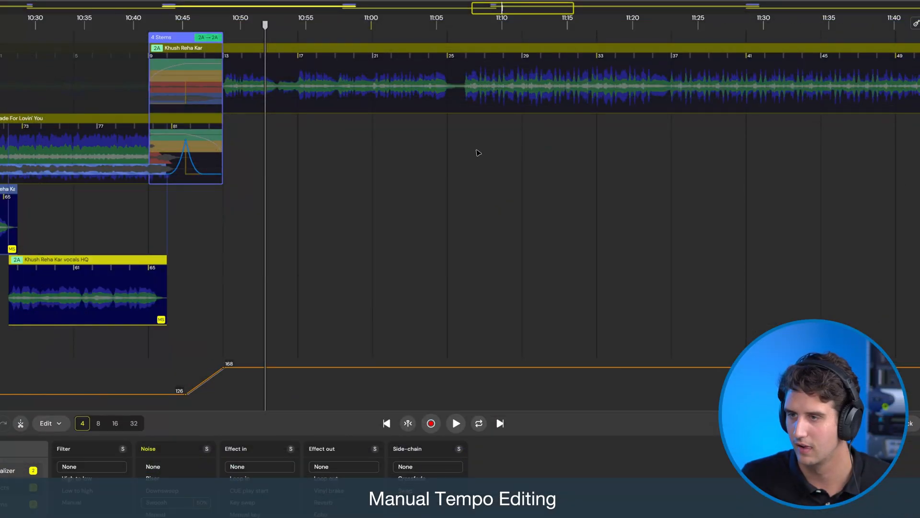
pyautogui.scroll(-3, 478, 152)
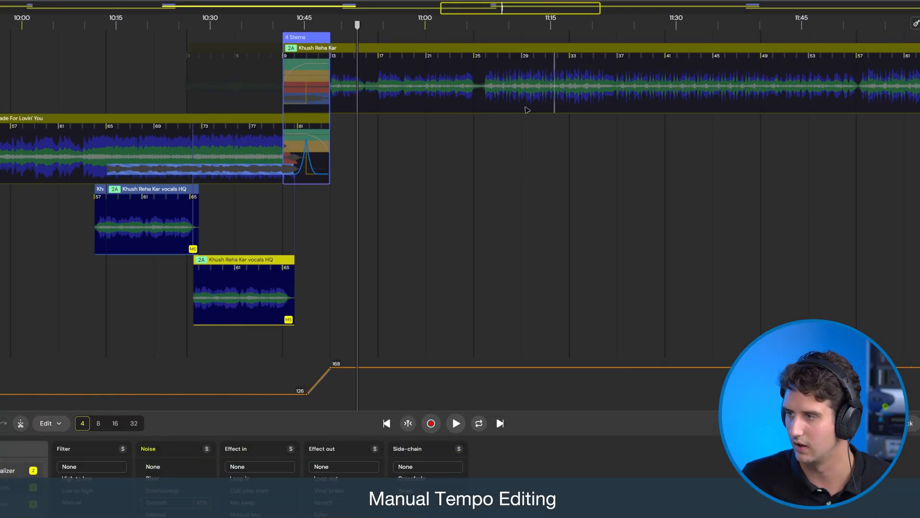
pyautogui.click(465, 76)
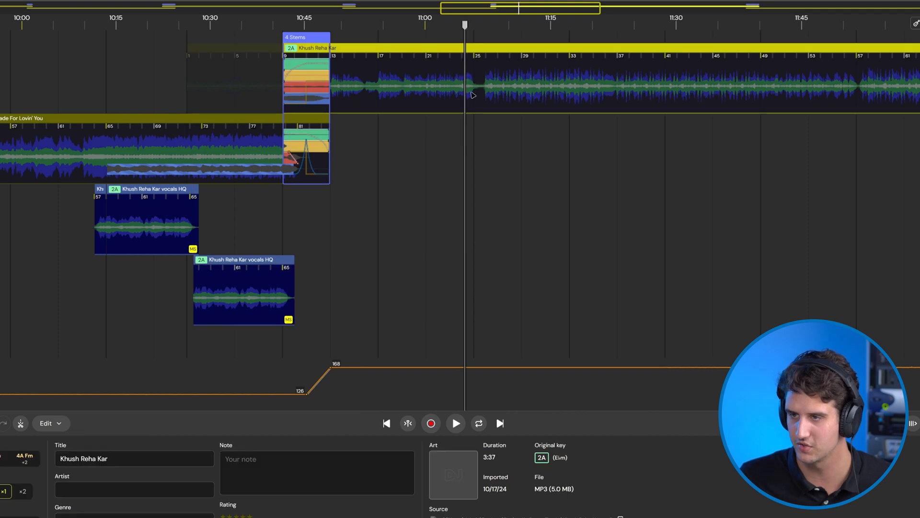
pyautogui.press('space')
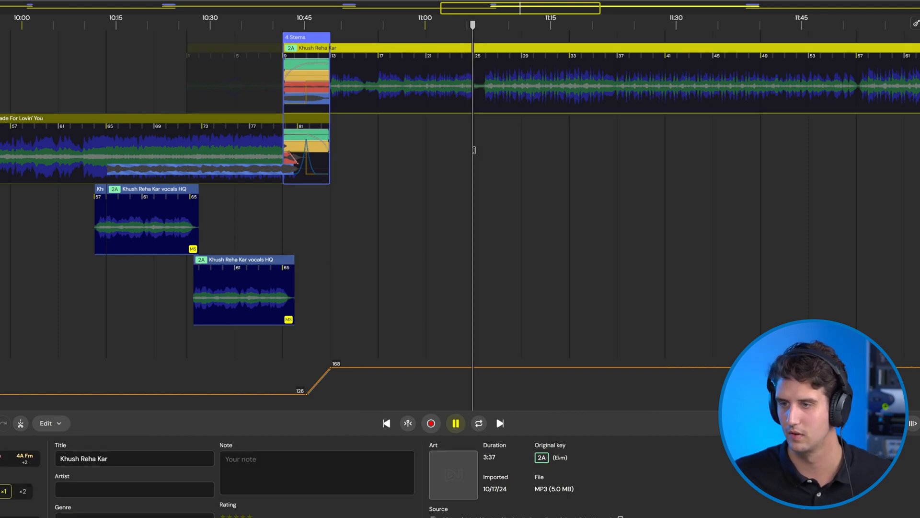
pyautogui.press('space')
pyautogui.click(858, 82)
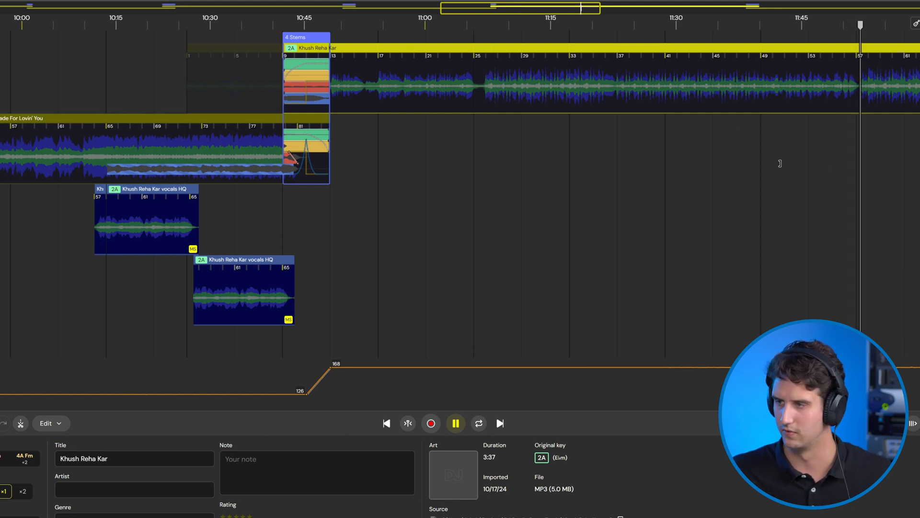
pyautogui.press('space')
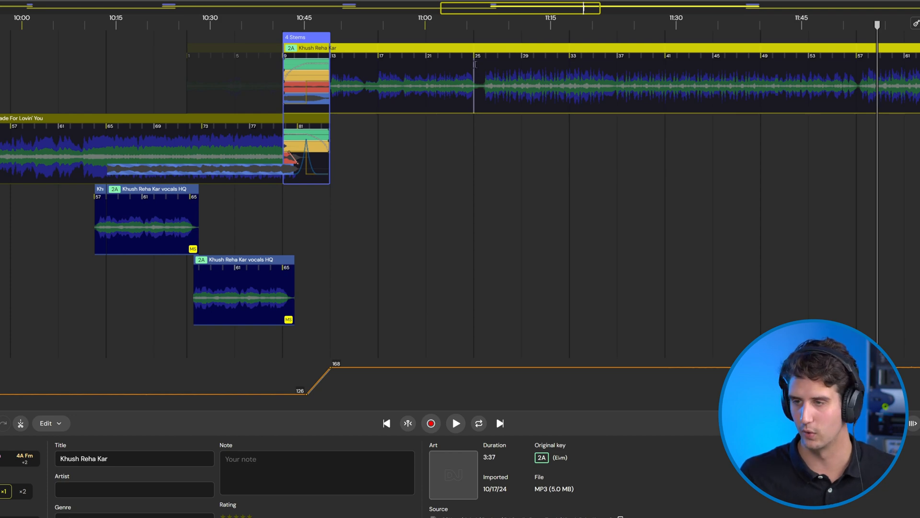
# Delete the section of Khush Reha Kar from bar 25 to bar 57
pyautogui.moveTo(478, 63); pyautogui.dragTo(857, 89)
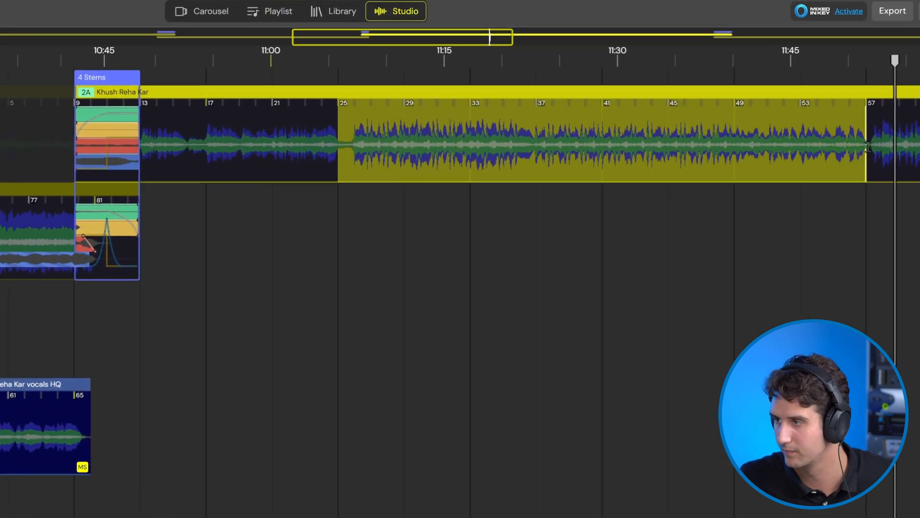
pyautogui.rightClick(868, 148)
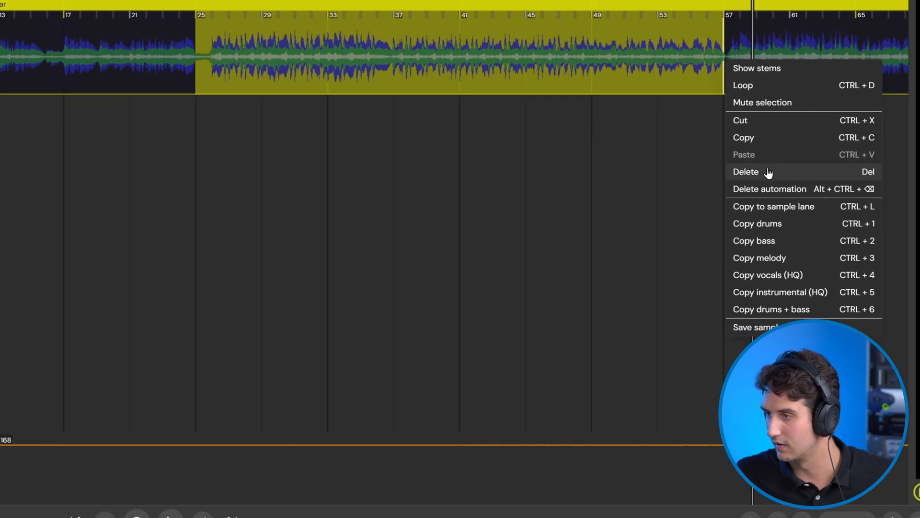
pyautogui.click(768, 173)
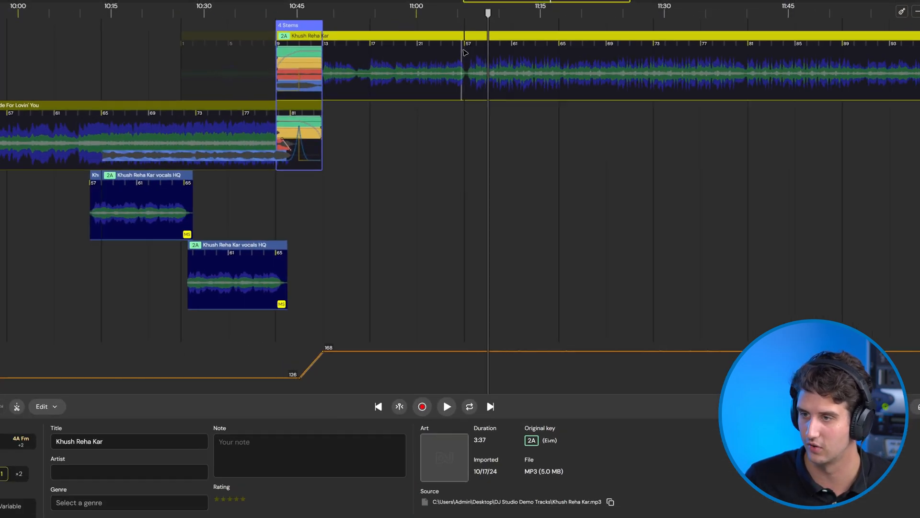
# Play across the new join before bar 57 in Khush Reha Kar and examine the tempo lane between the transition and the join
pyautogui.scroll(2, 528, 58)
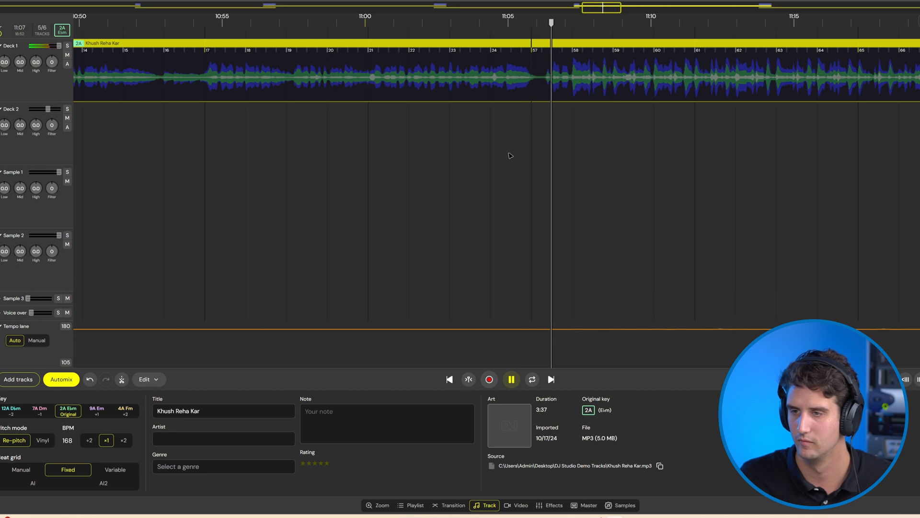
pyautogui.scroll(2, 513, 155)
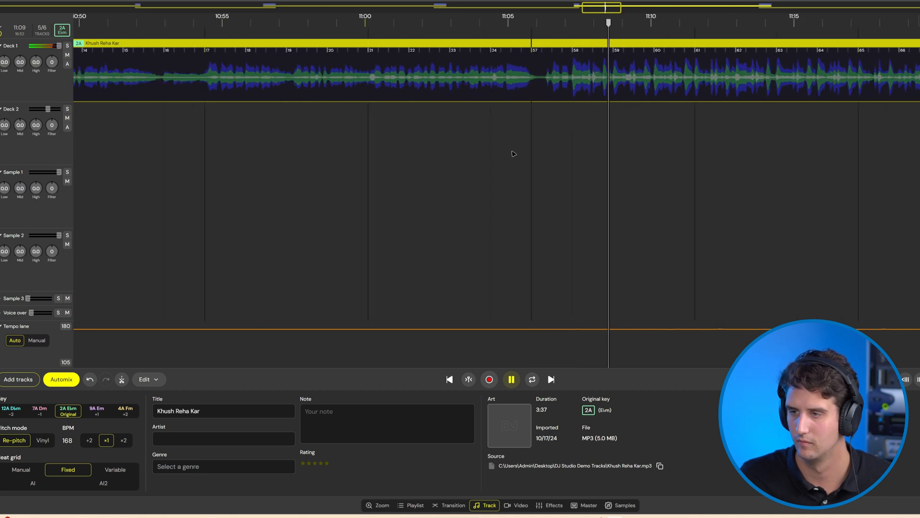
pyautogui.scroll(-4, 513, 154)
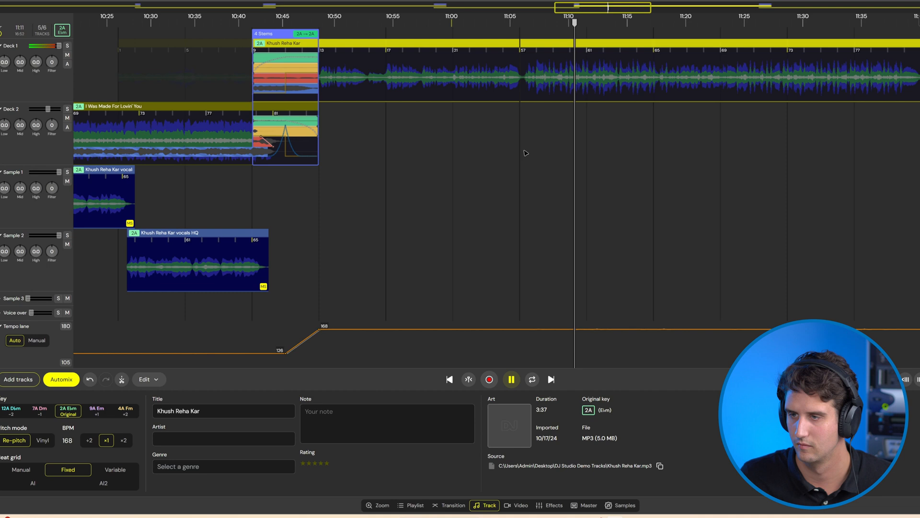
pyautogui.scroll(-3, 516, 153)
pyautogui.press('space')
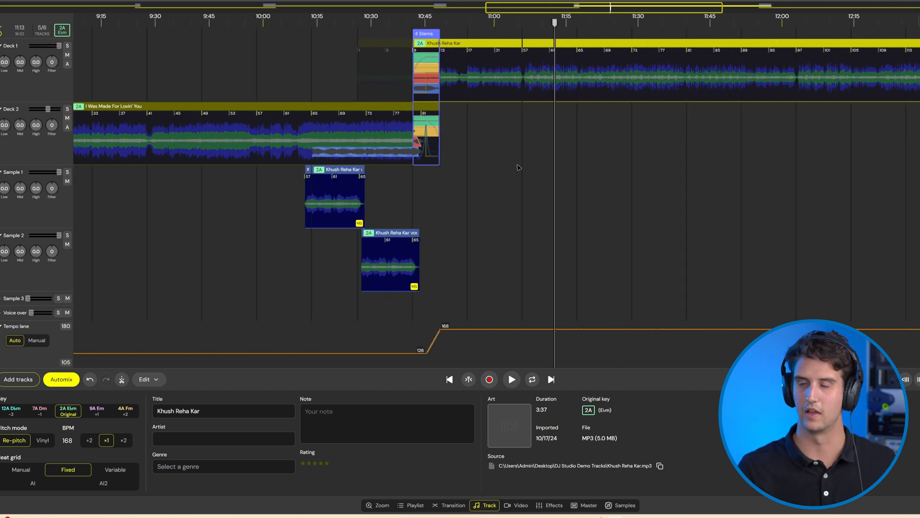
pyautogui.scroll(4, 454, 172)
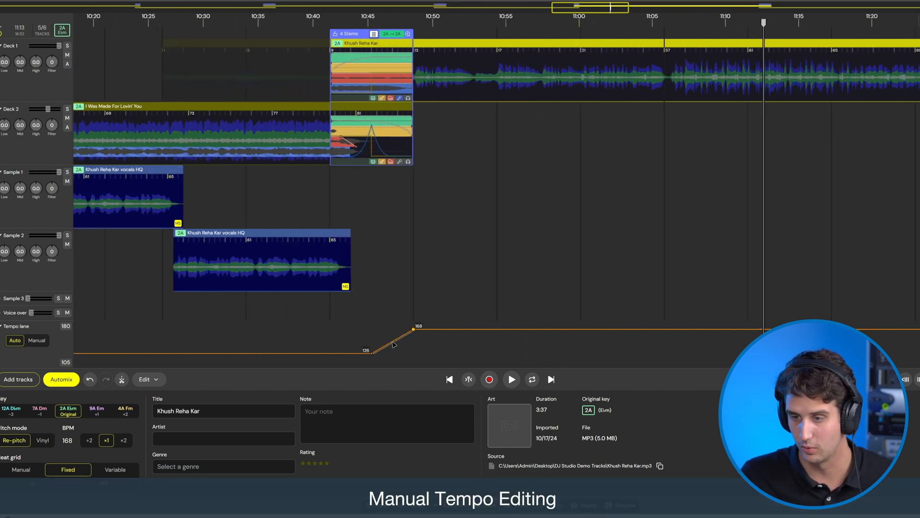
pyautogui.click(664, 328)
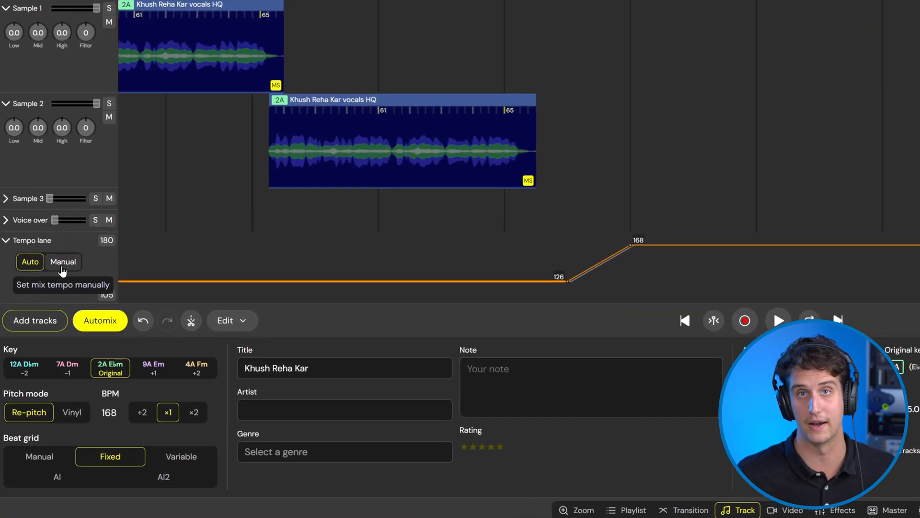
# Set the tempo lane to manual and ramp the tempo from 168 down to 126 BPM into the join at bar 57
pyautogui.click(62, 268)
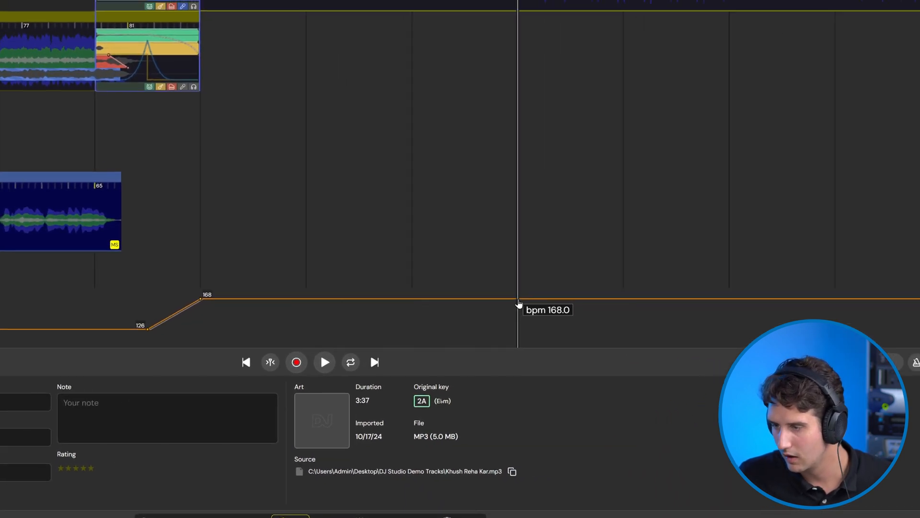
pyautogui.click(518, 300)
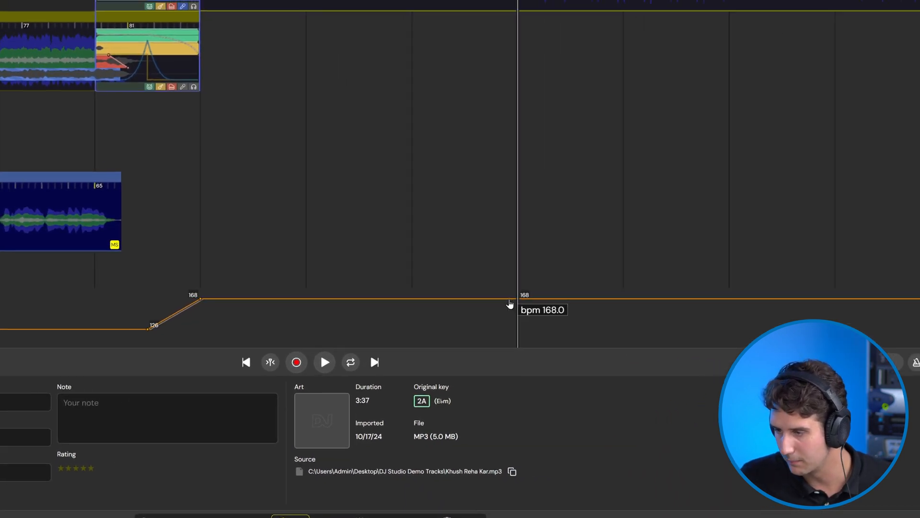
pyautogui.moveTo(518, 305); pyautogui.dragTo(518, 335)
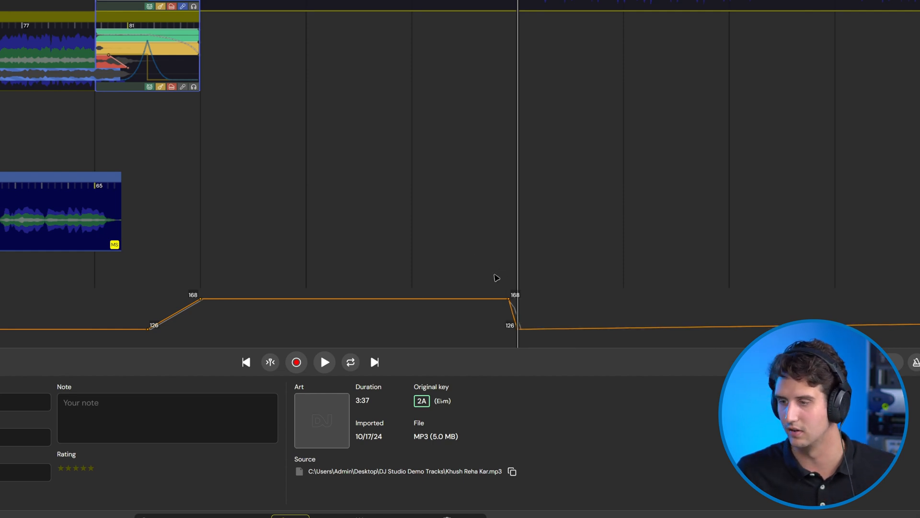
pyautogui.moveTo(505, 302)
pyautogui.moveTo(505, 302); pyautogui.dragTo(470, 301)
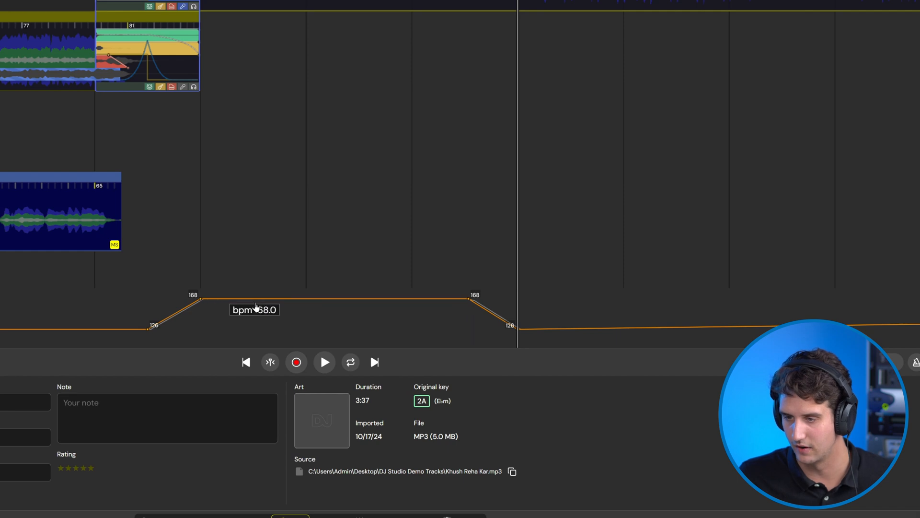
# Add four tempo points at 168 BPM along the flat stretch between the transition and the join at bar 57
pyautogui.click(261, 299)
pyautogui.click(316, 299)
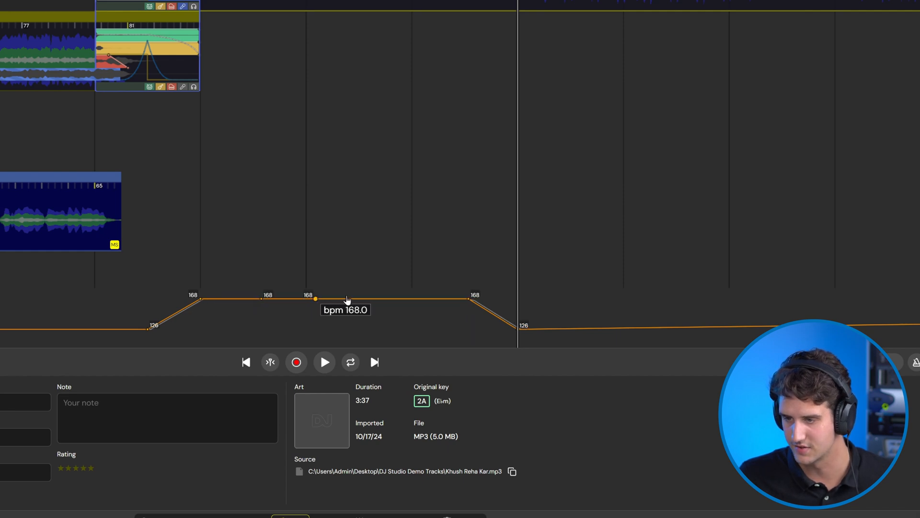
pyautogui.click(371, 298)
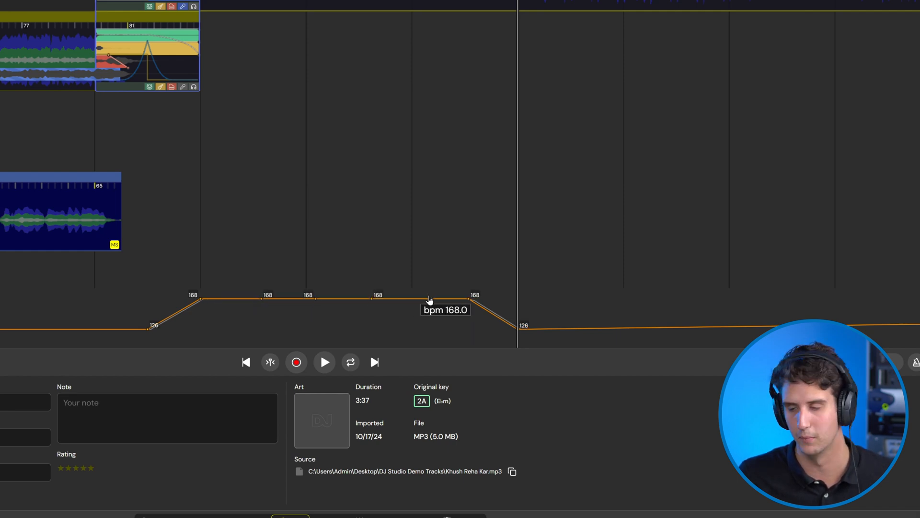
pyautogui.click(428, 299)
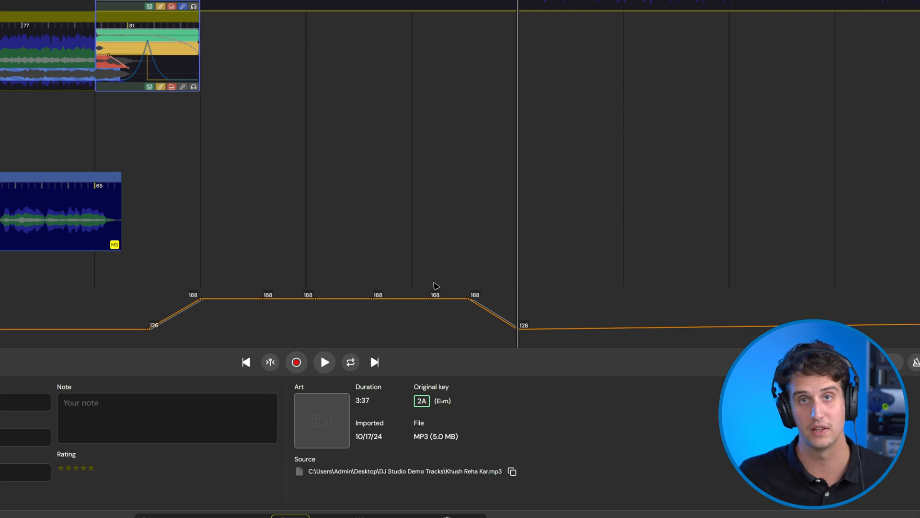
# Shape the flat tempo stretch into a zigzag with lows of 128, 128 and 122 BPM and a first peak of 153 BPM
pyautogui.moveTo(470, 300); pyautogui.dragTo(421, 331)
pyautogui.moveTo(316, 301); pyautogui.dragTo(339, 330)
pyautogui.moveTo(233, 301); pyautogui.dragTo(224, 328)
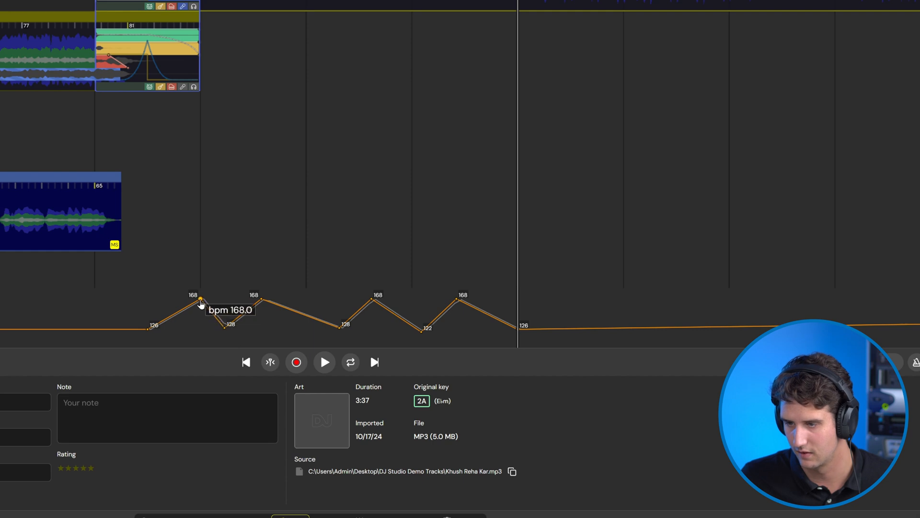
pyautogui.moveTo(201, 300); pyautogui.dragTo(196, 310)
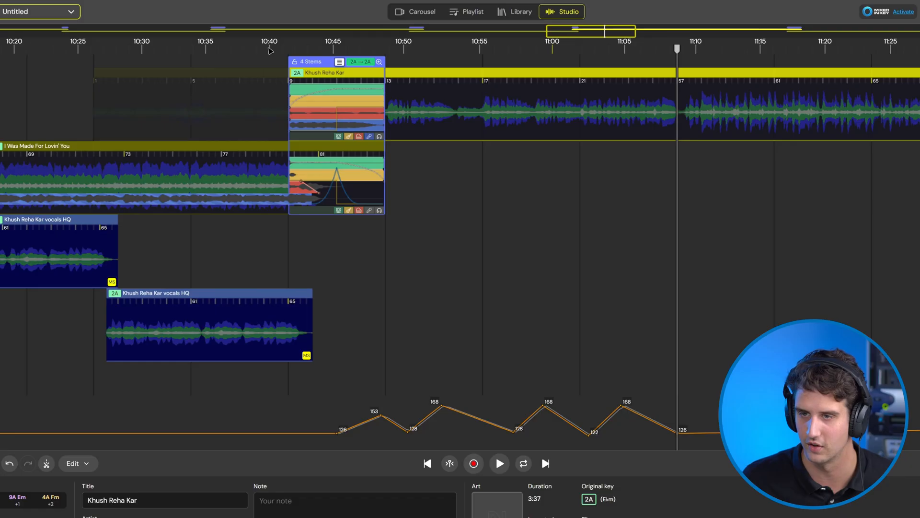
# Play the mix from about 10:40 through the tempo zigzag and past the join at bar 57
pyautogui.click(270, 50)
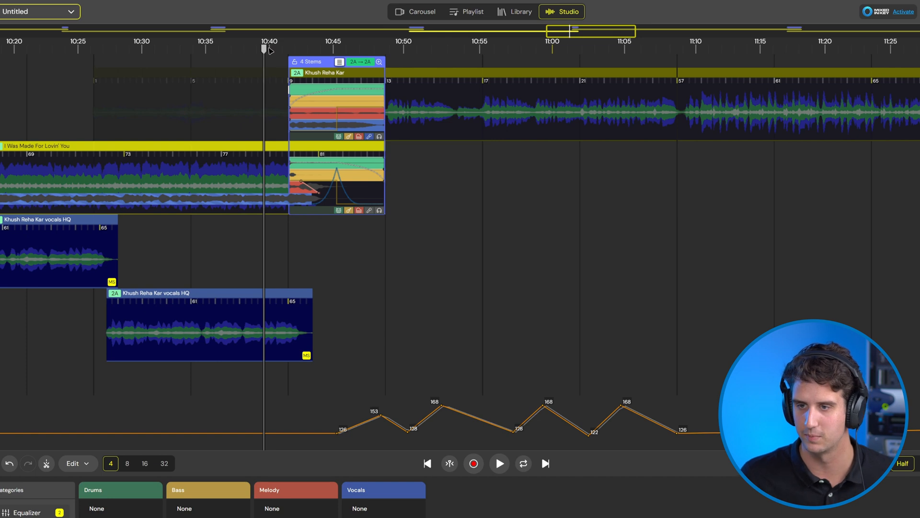
pyautogui.press('space')
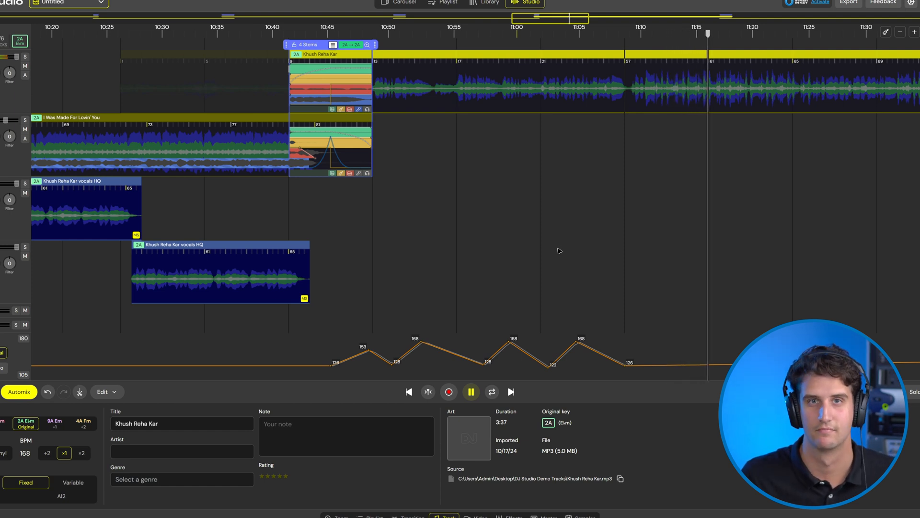
pyautogui.moveTo(586, 224); pyautogui.dragTo(319, 205)
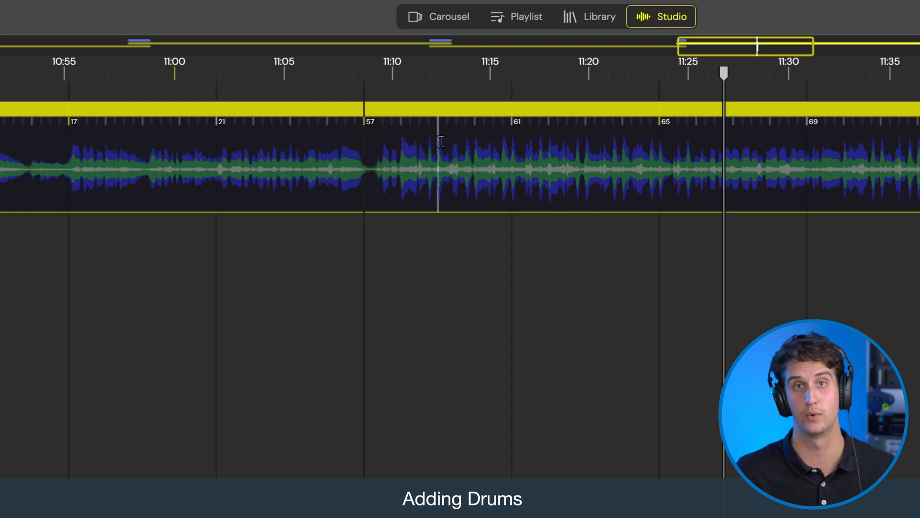
# Copy only the drums of Khush Reha Kar from bar 59 to bar 61 to a sample lane
pyautogui.moveTo(440, 141); pyautogui.dragTo(507, 148)
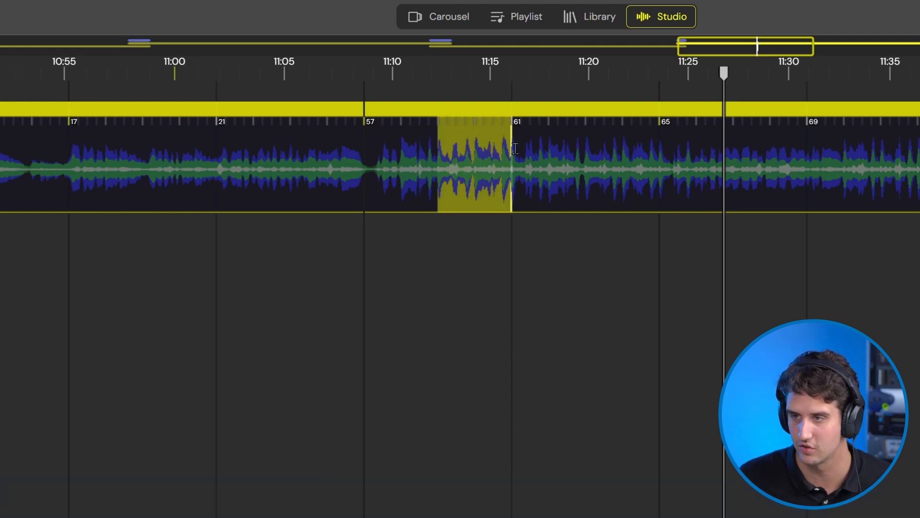
pyautogui.rightClick(515, 150)
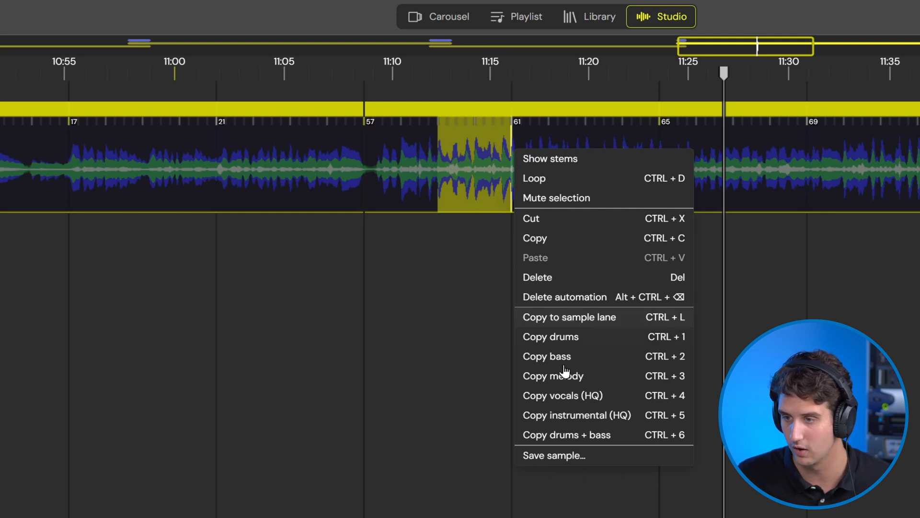
pyautogui.click(577, 331)
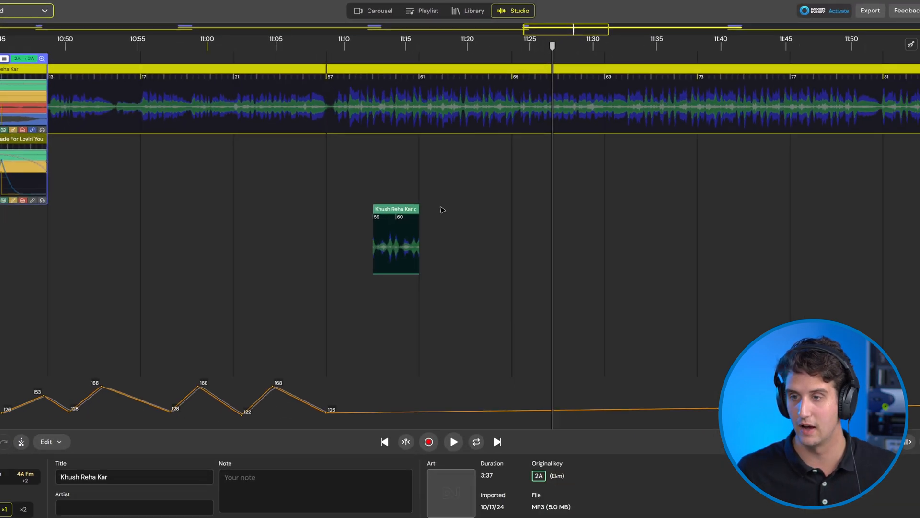
# Move the copied drum sample so it starts at bar 66 of Khush Reha Kar and play across it
pyautogui.moveTo(394, 203); pyautogui.dragTo(558, 203)
pyautogui.click(499, 176)
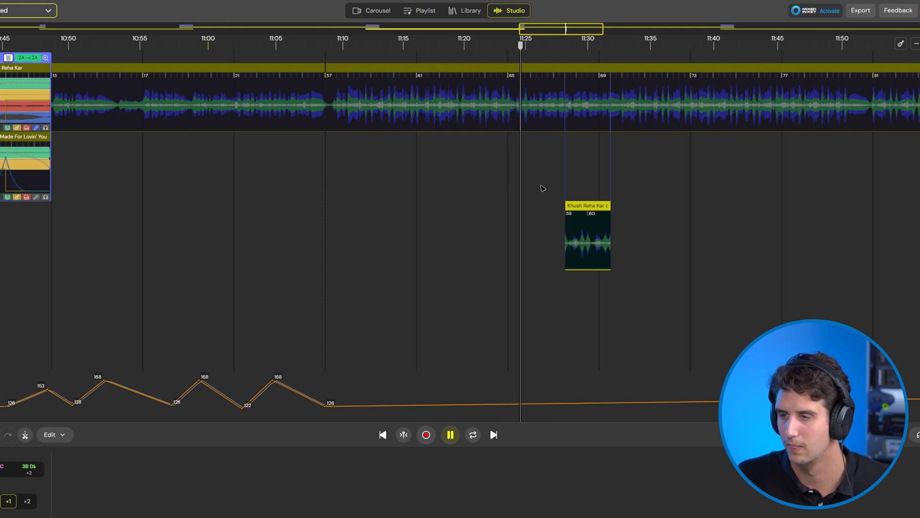
pyautogui.moveTo(590, 205); pyautogui.dragTo(554, 211)
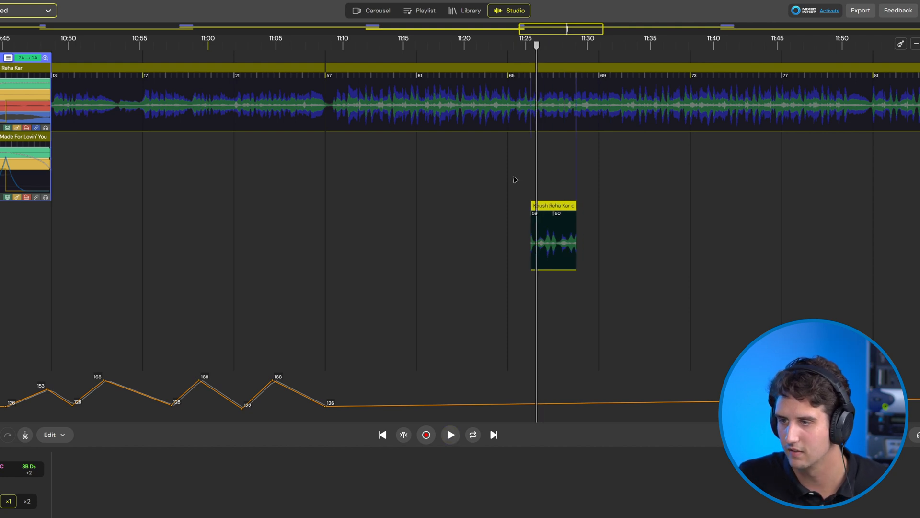
pyautogui.click(507, 176)
pyautogui.press('space')
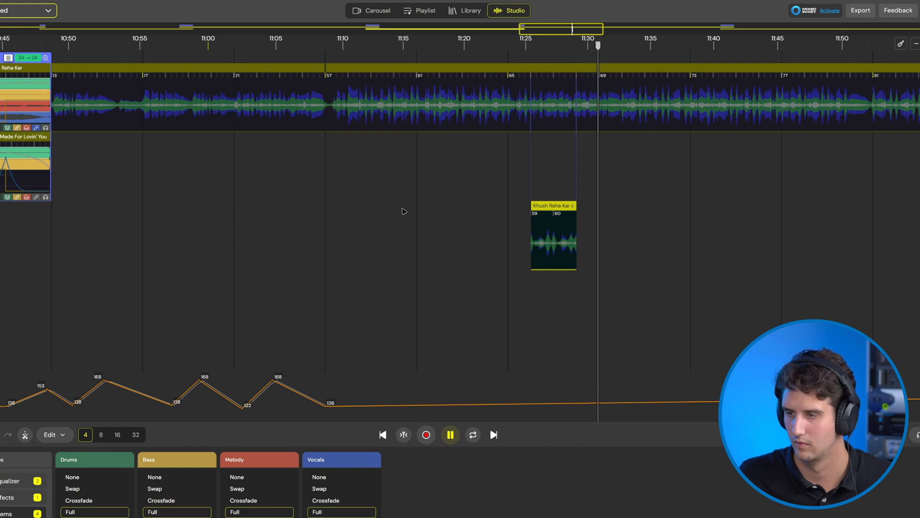
pyautogui.press('space')
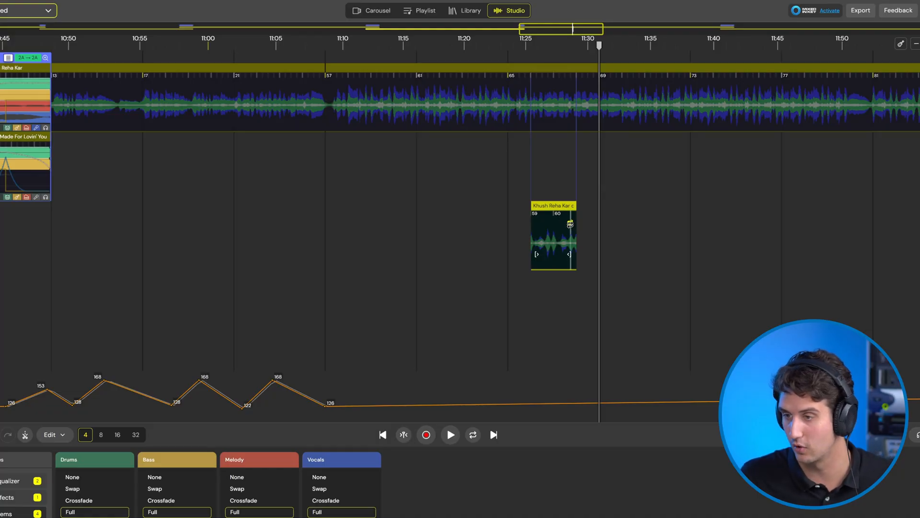
# Loop the drum sample out to about bar 84 and enable MS to mute the source drums beneath it
pyautogui.moveTo(610, 223); pyautogui.dragTo(919, 231)
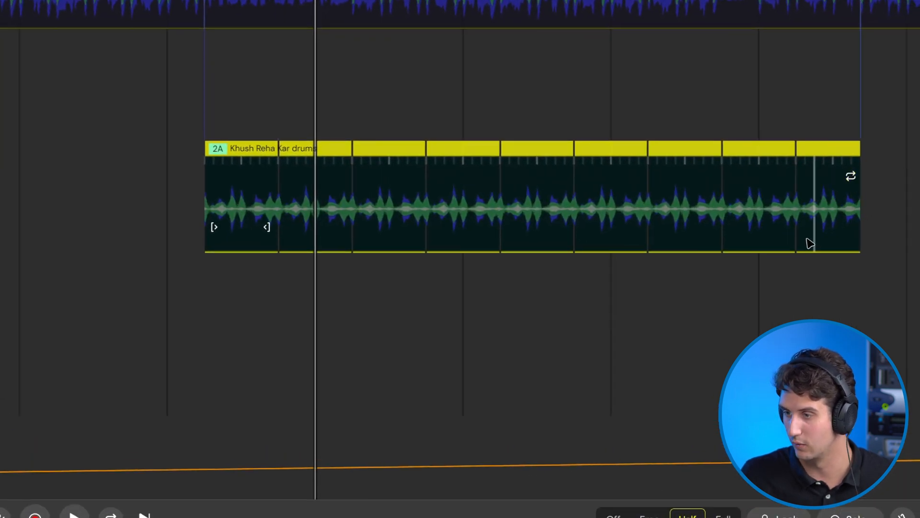
pyautogui.scroll(-3, 410, 222)
pyautogui.scroll(5, 409, 221)
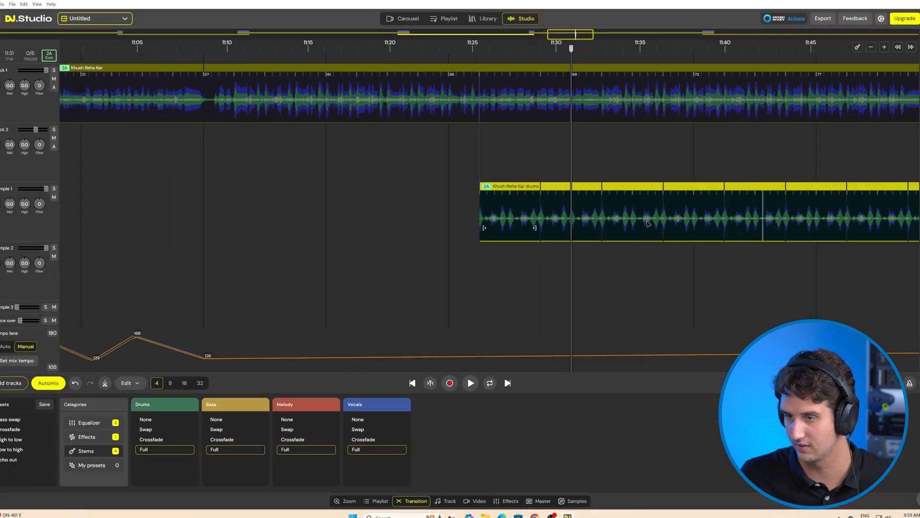
pyautogui.scroll(-3, 499, 223)
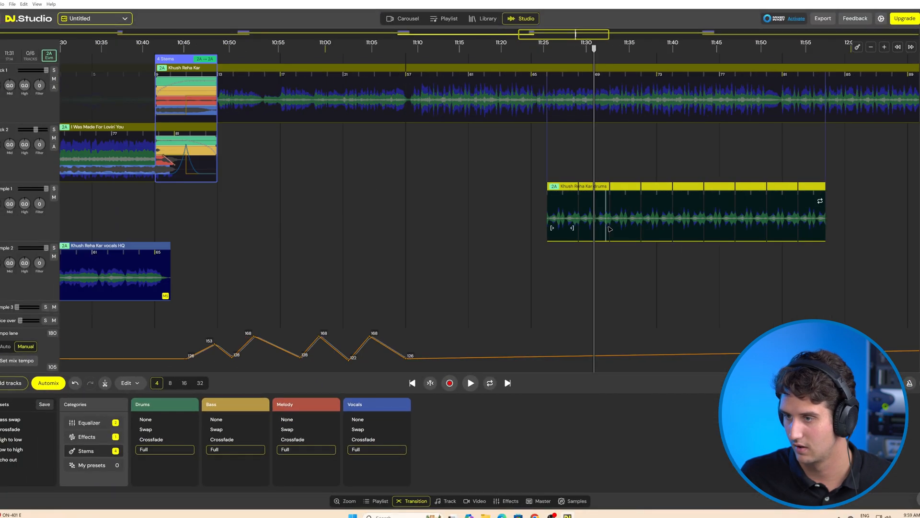
pyautogui.scroll(2, 688, 244)
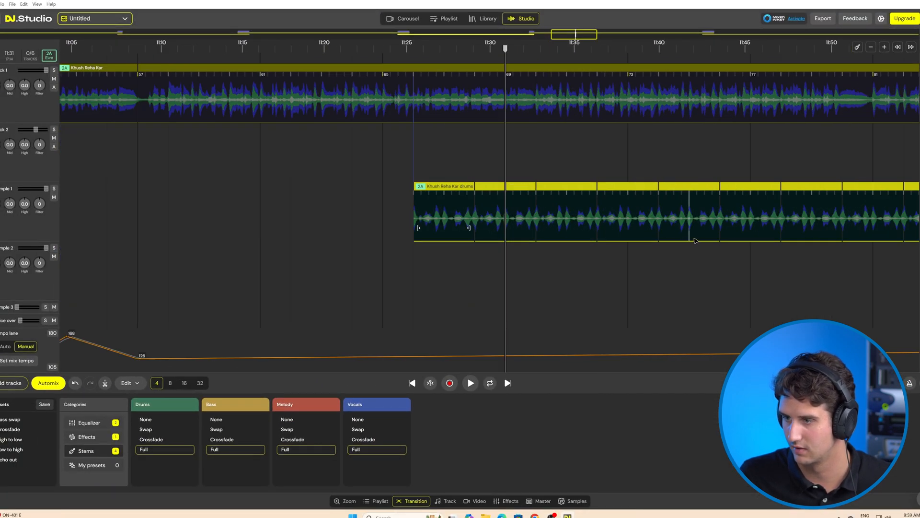
pyautogui.moveTo(614, 284); pyautogui.dragTo(418, 262)
pyautogui.scroll(-3, 776, 245)
pyautogui.scroll(5, 777, 245)
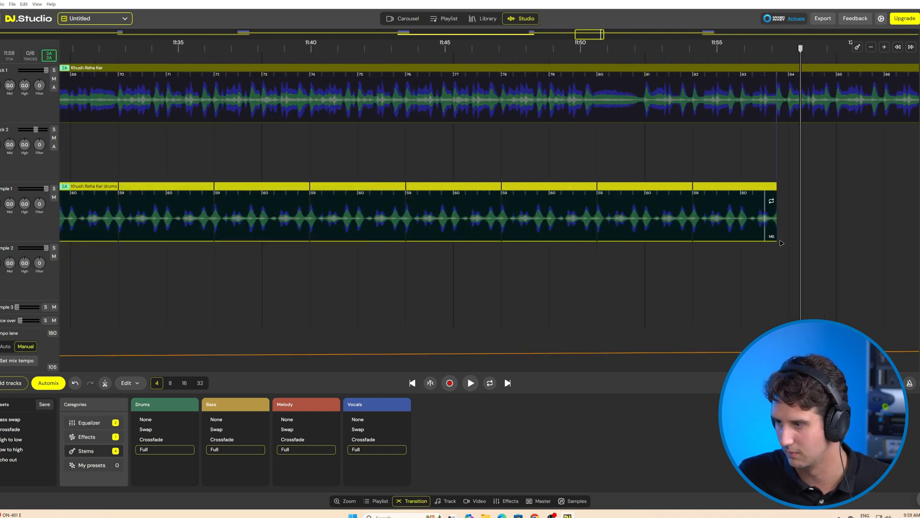
pyautogui.click(772, 237)
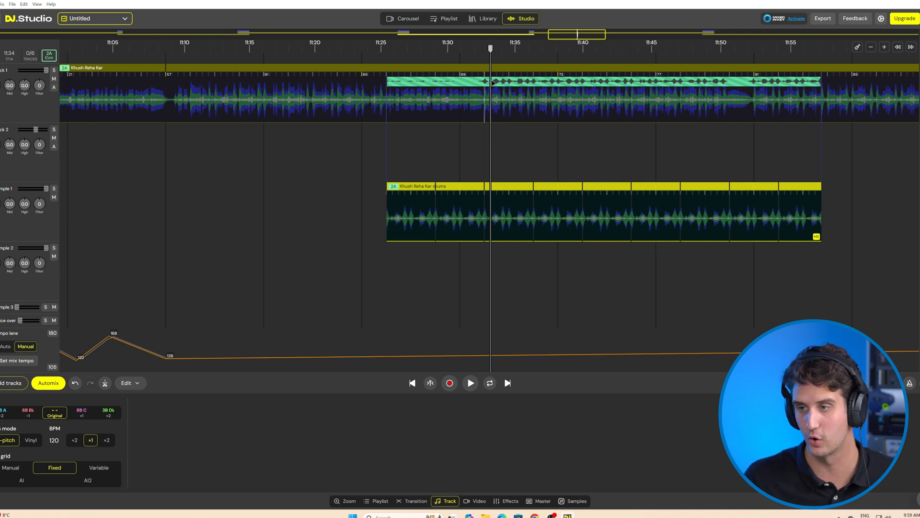
# Shorten the looped drum sample to end at bar 70 and play through it
pyautogui.moveTo(753, 202); pyautogui.dragTo(460, 192)
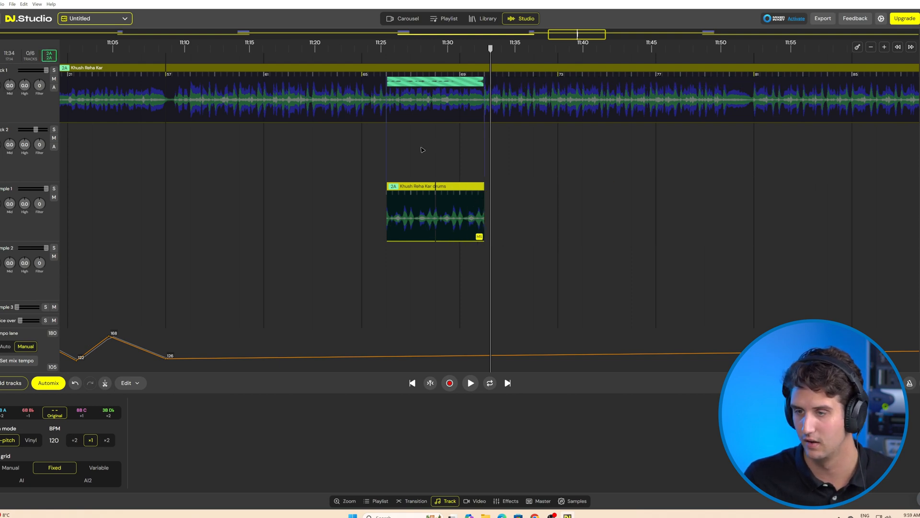
pyautogui.click(421, 148)
pyautogui.press('space')
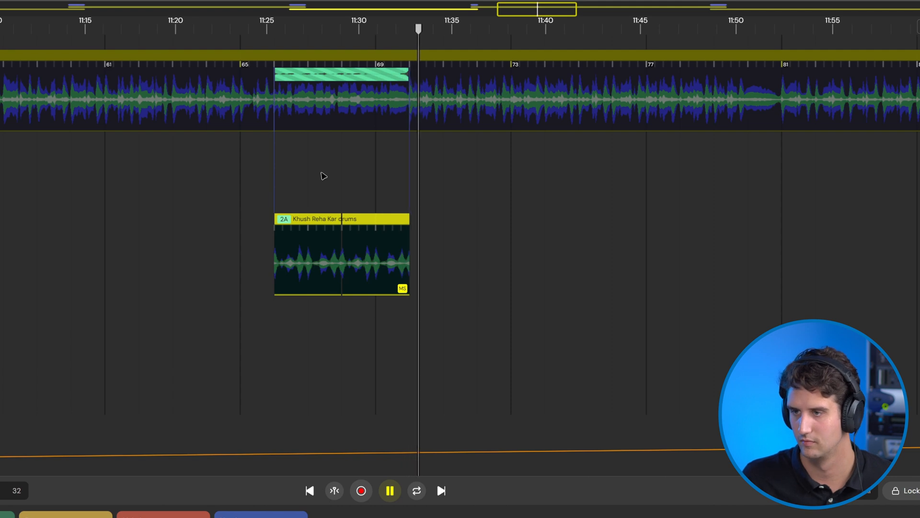
pyautogui.scroll(3, 334, 176)
pyautogui.scroll(-6, 330, 172)
pyautogui.moveTo(233, 182); pyautogui.dragTo(641, 181)
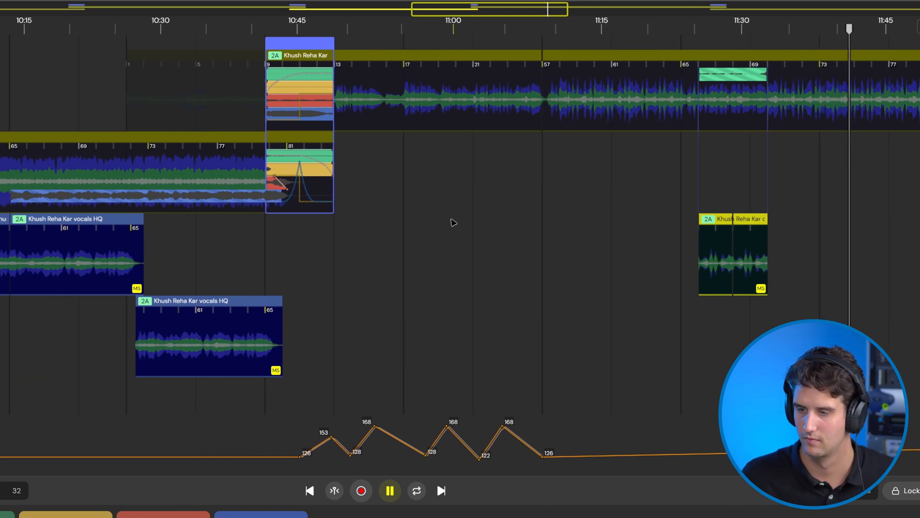
pyautogui.press('space')
# Play from about 10:40 into the transition between I Was Made For Lovin' You and Khush Reha Kar
pyautogui.scroll(-5, 291, 149)
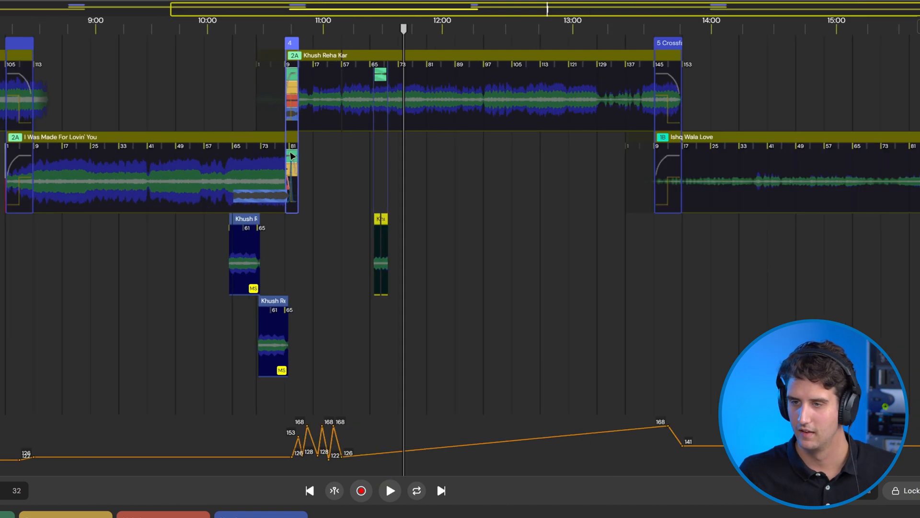
pyautogui.scroll(10, 289, 150)
pyautogui.scroll(2, 289, 151)
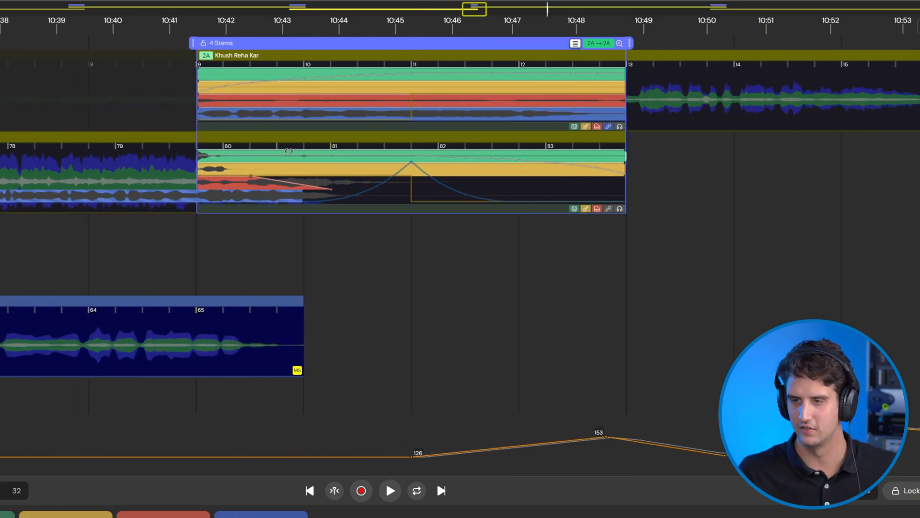
pyautogui.click(165, 34)
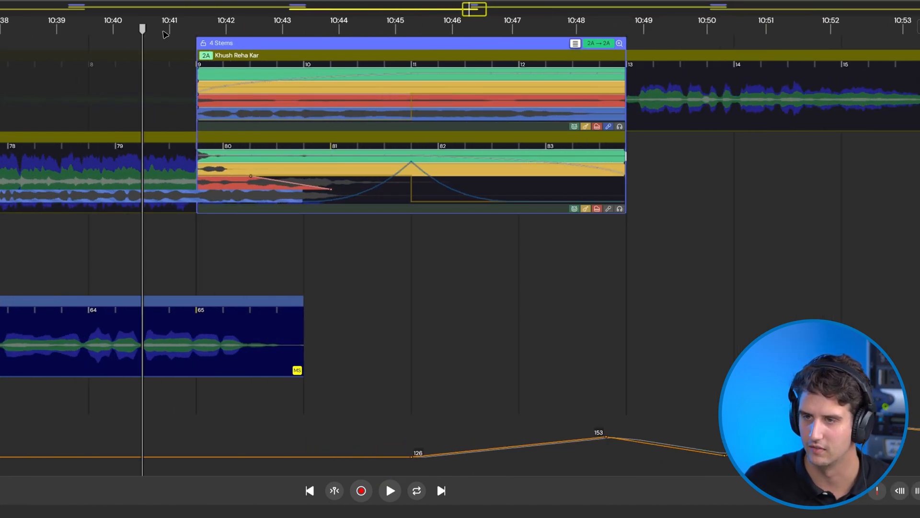
pyautogui.click(124, 32)
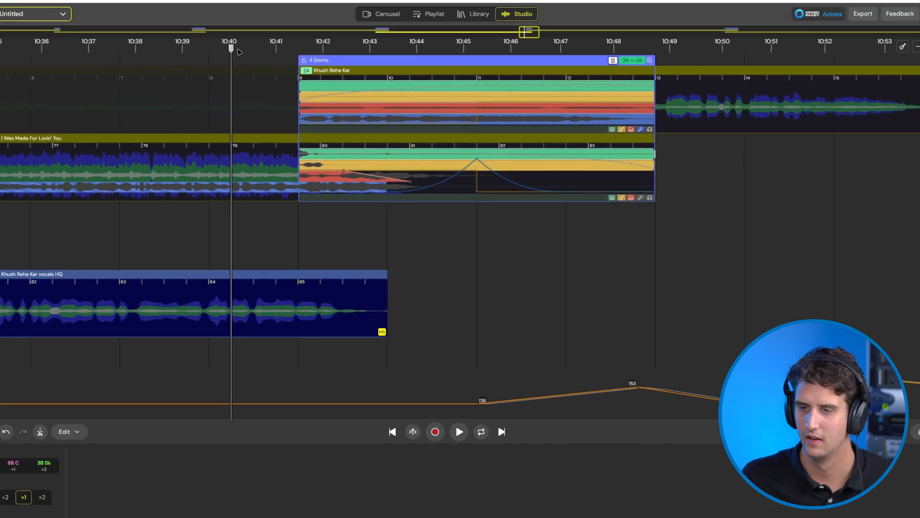
pyautogui.press('space')
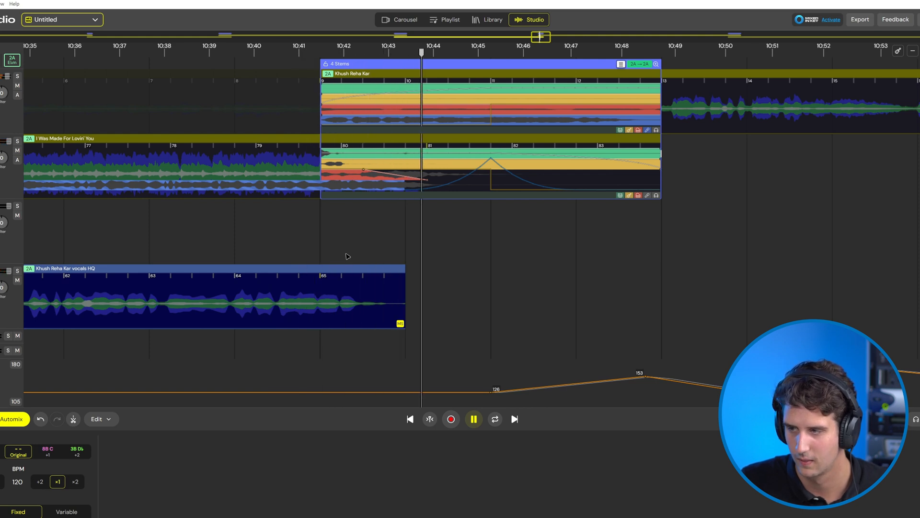
# Turn off the melody stem of I Was Made For Lovin' You in the transition and replay it from about 10:40
pyautogui.press('space')
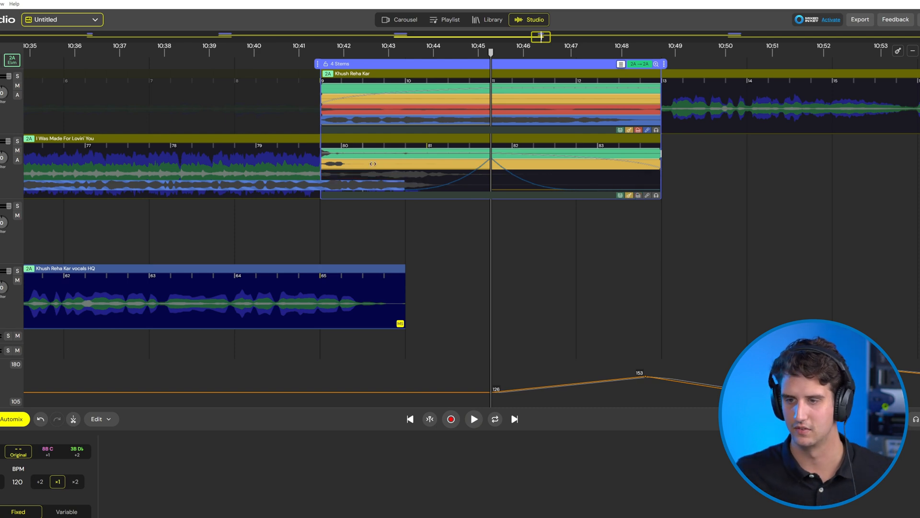
pyautogui.click(256, 53)
pyautogui.press('space')
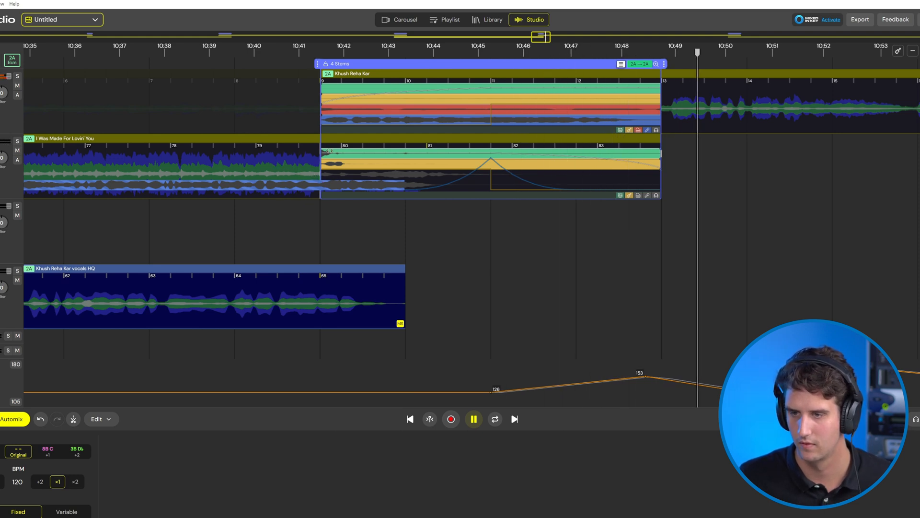
# Extend the start of the Khush Reha Kar transition about one beat earlier and play through it
pyautogui.moveTo(316, 65); pyautogui.dragTo(287, 70)
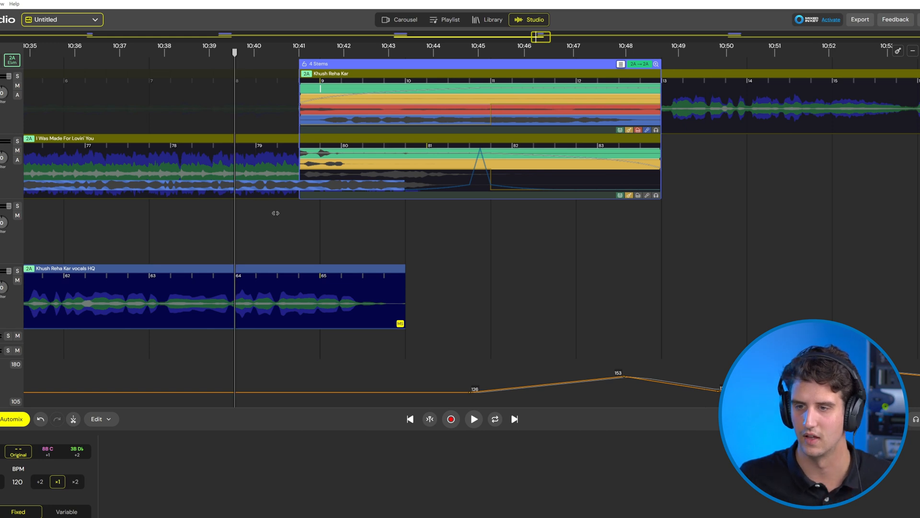
pyautogui.press('space')
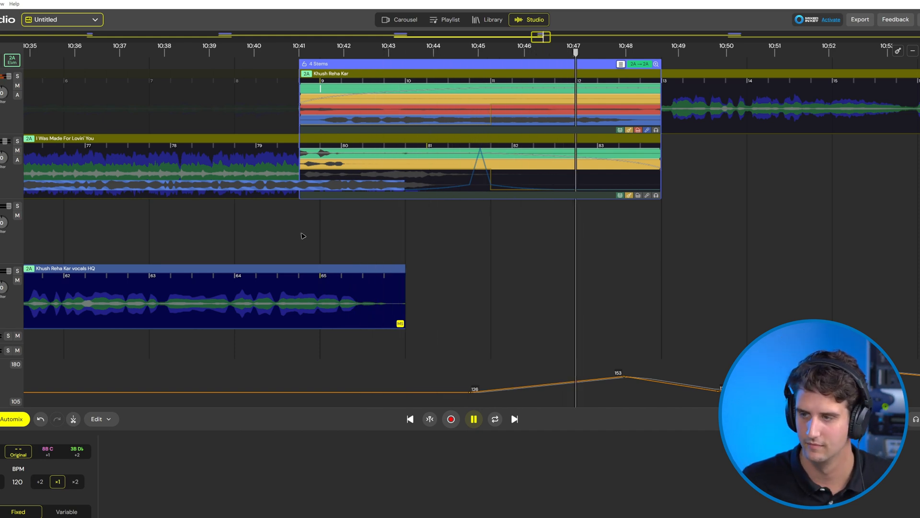
pyautogui.press('space')
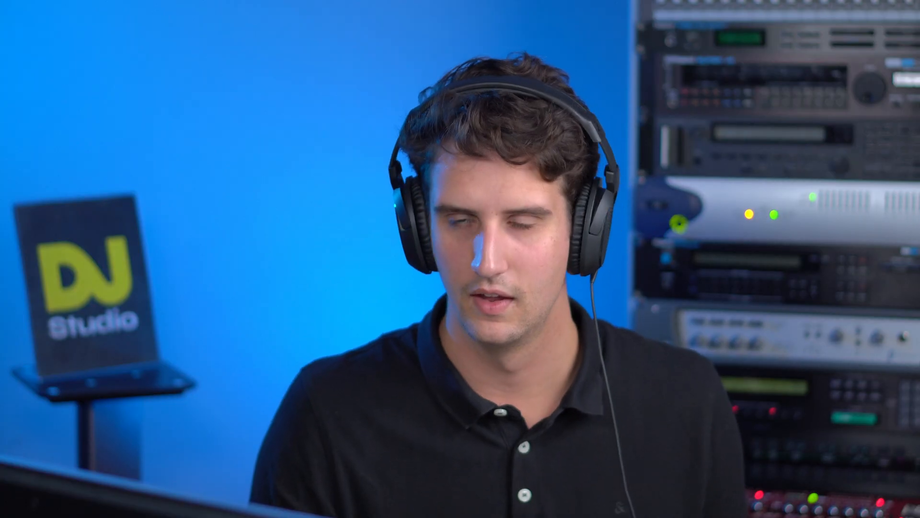